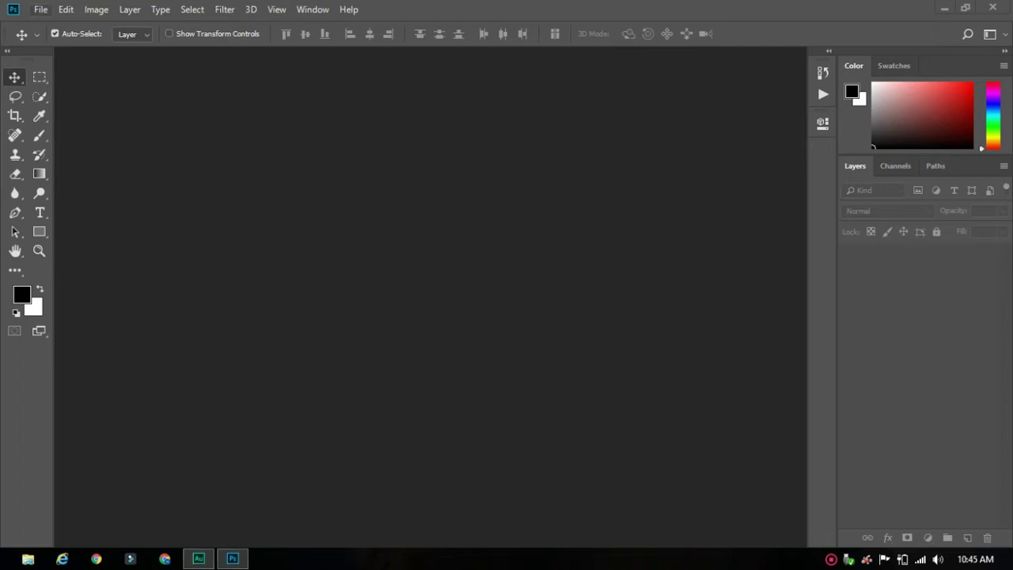
key(alt+f)
key(Right)
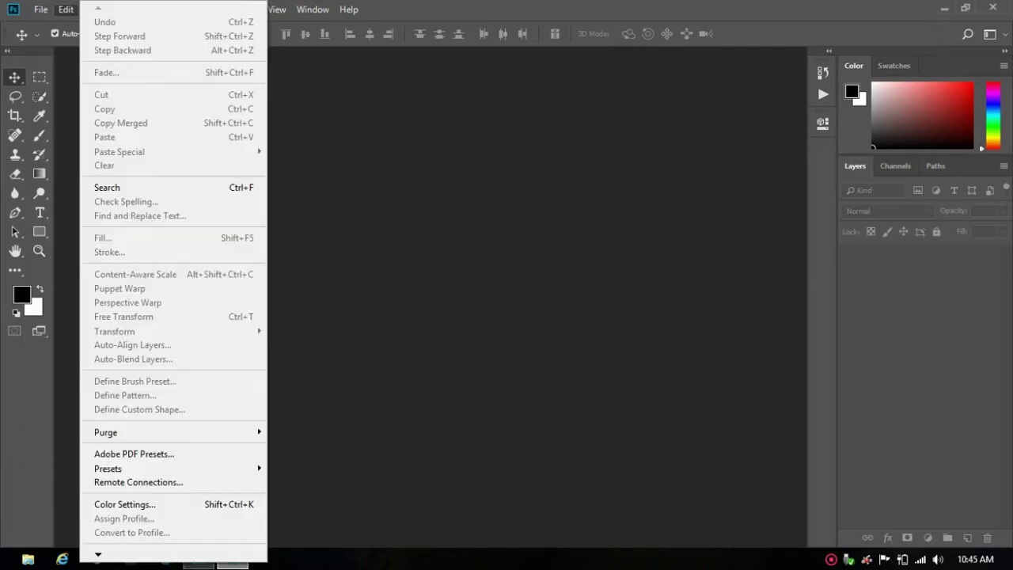
key(Escape)
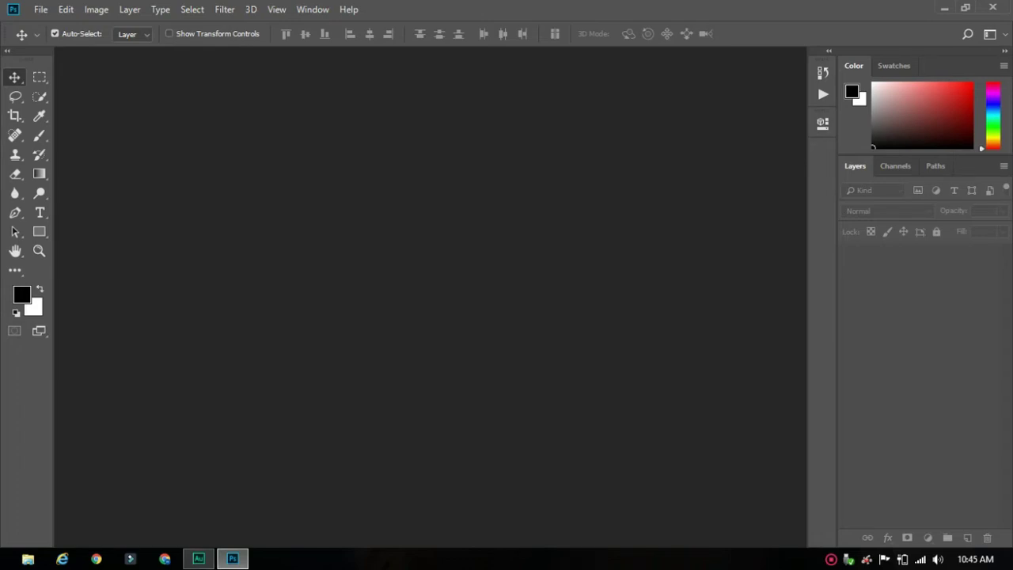
Reset the Essentials workspace to its default layout and expand the toolbox to two columns
click(990, 34)
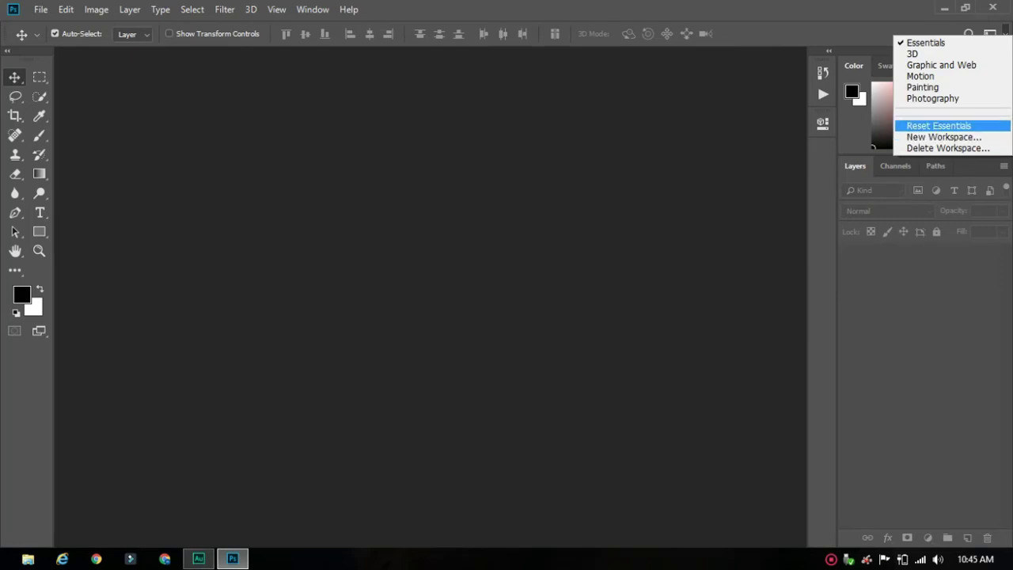
click(939, 125)
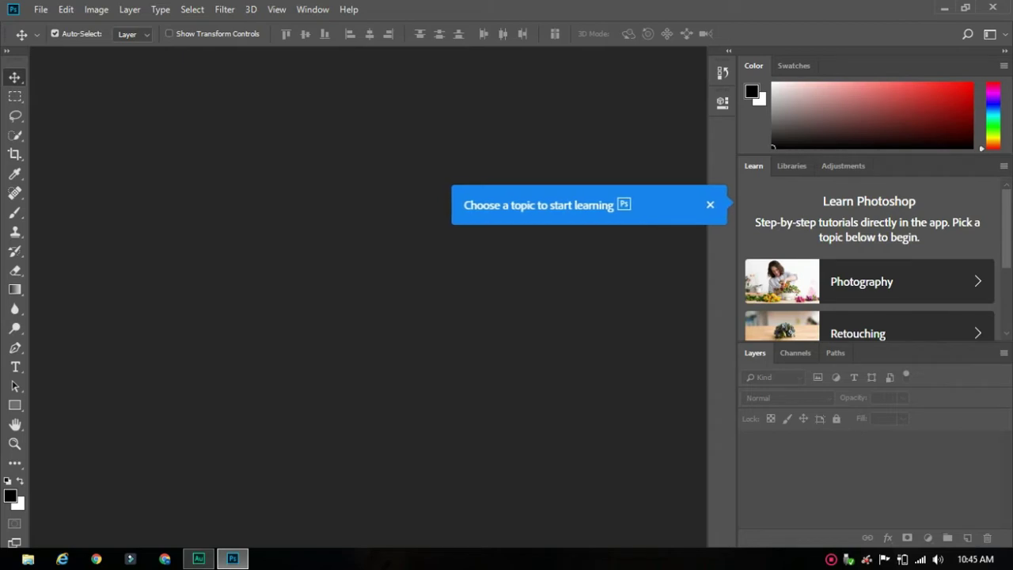
scroll(868, 261, down, 3)
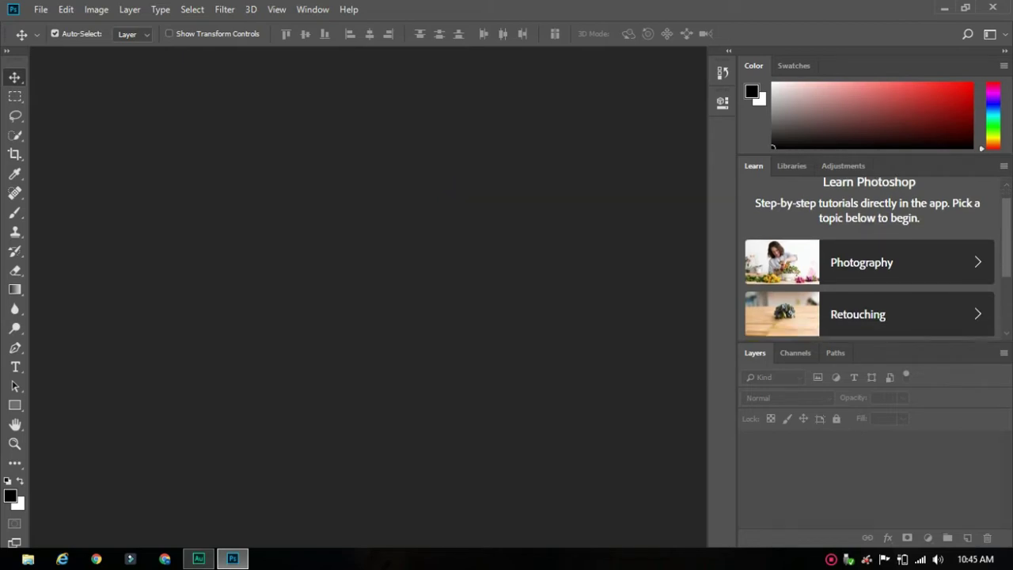
scroll(869, 261, up, 3)
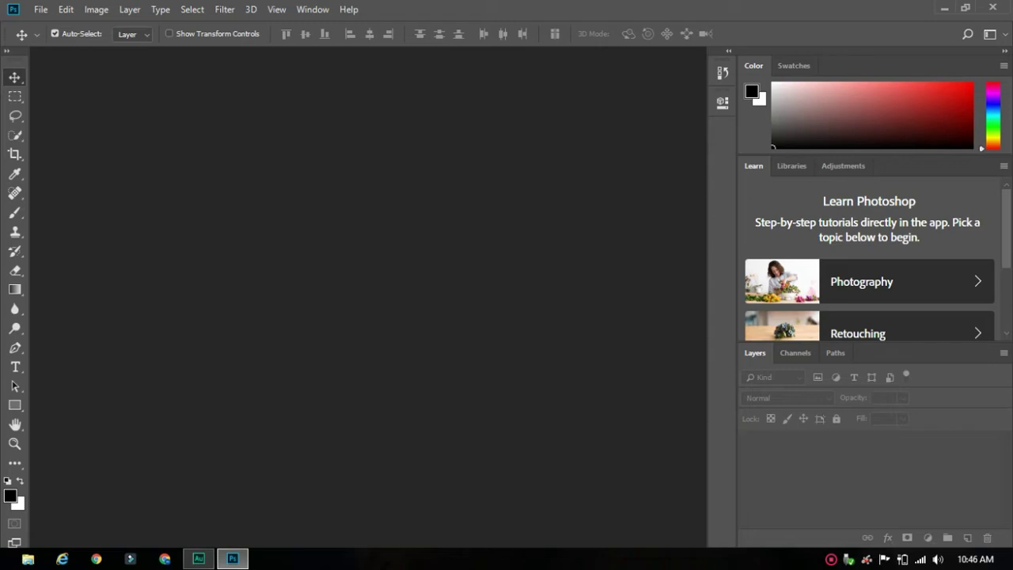
scroll(869, 261, down, 3)
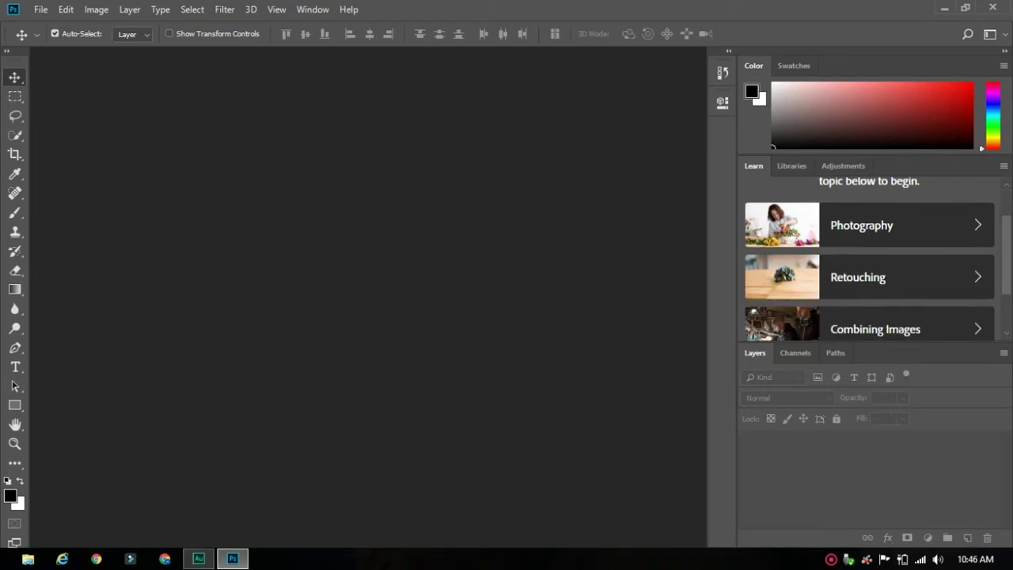
scroll(869, 261, up, 3)
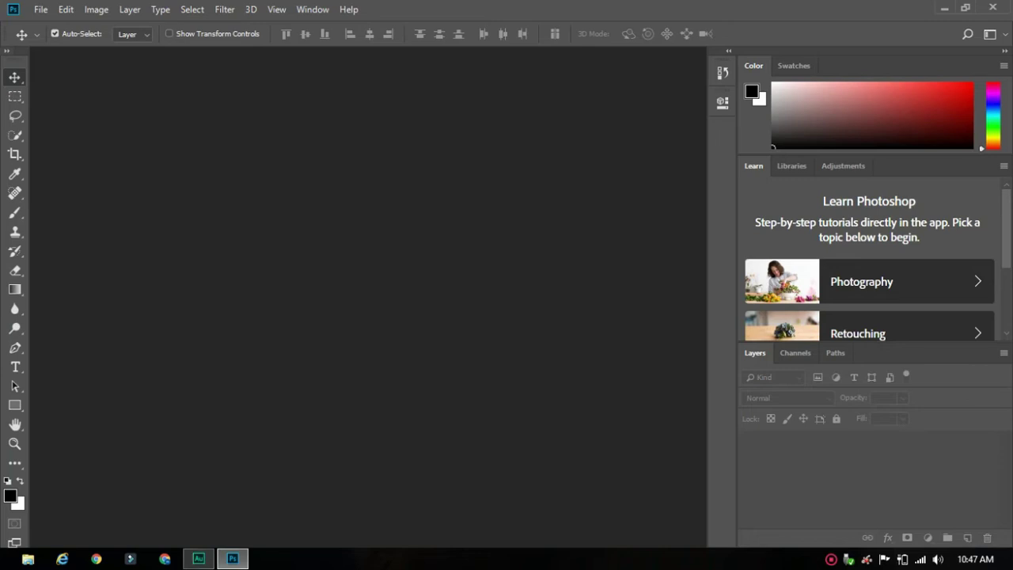
click(7, 52)
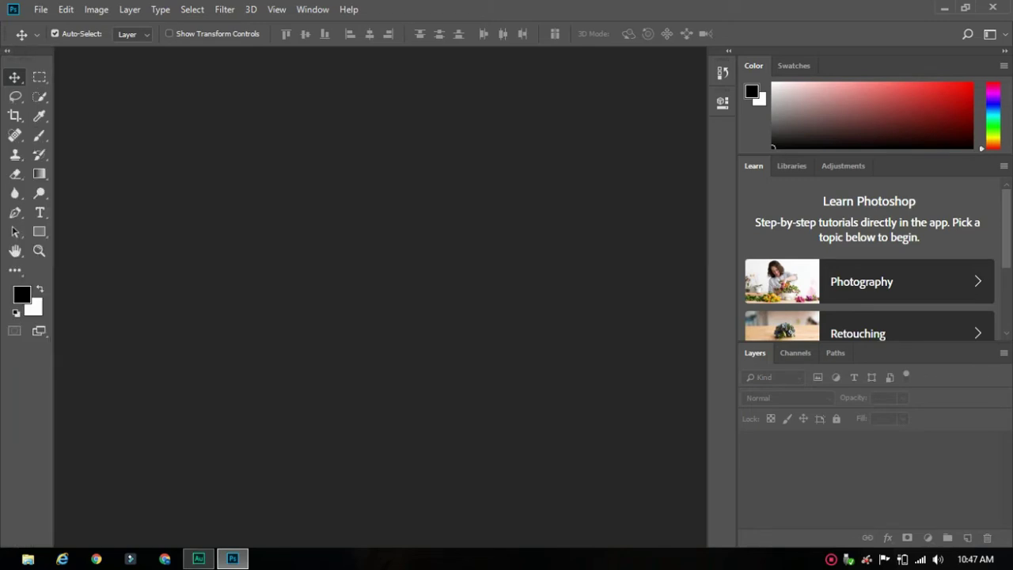
Open the photo IMG_1744.jpg from the D: drive
key(ctrl+o)
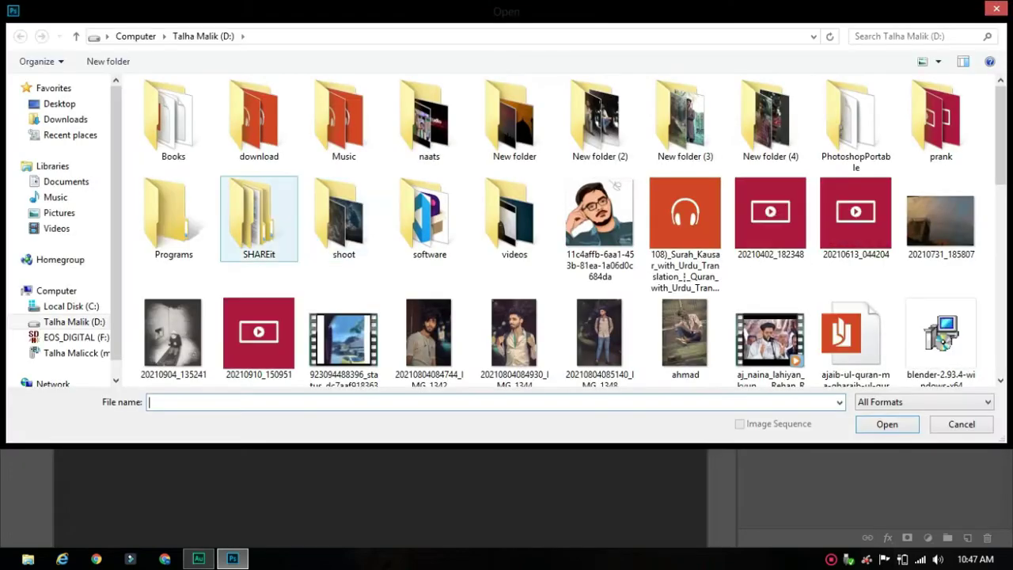
drag(1000, 135, 1000, 271)
click(855, 146)
key(Return)
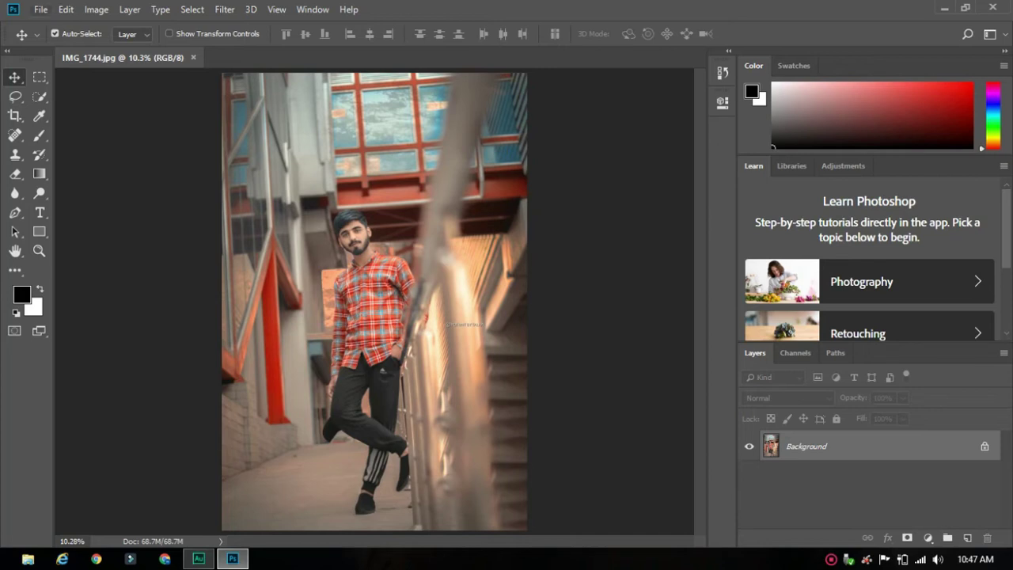
click(40, 9)
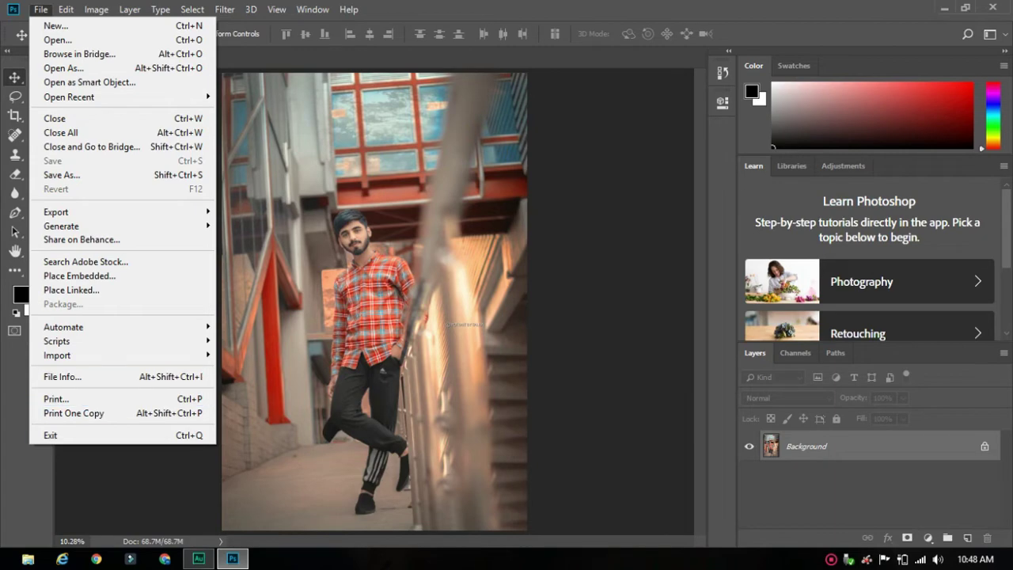
key(Escape)
click(66, 10)
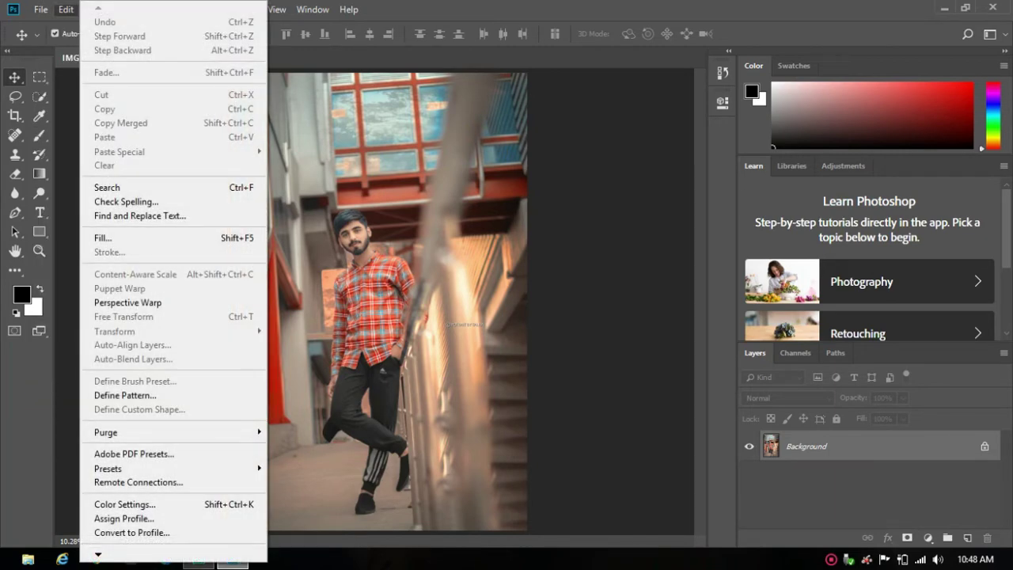
key(Escape)
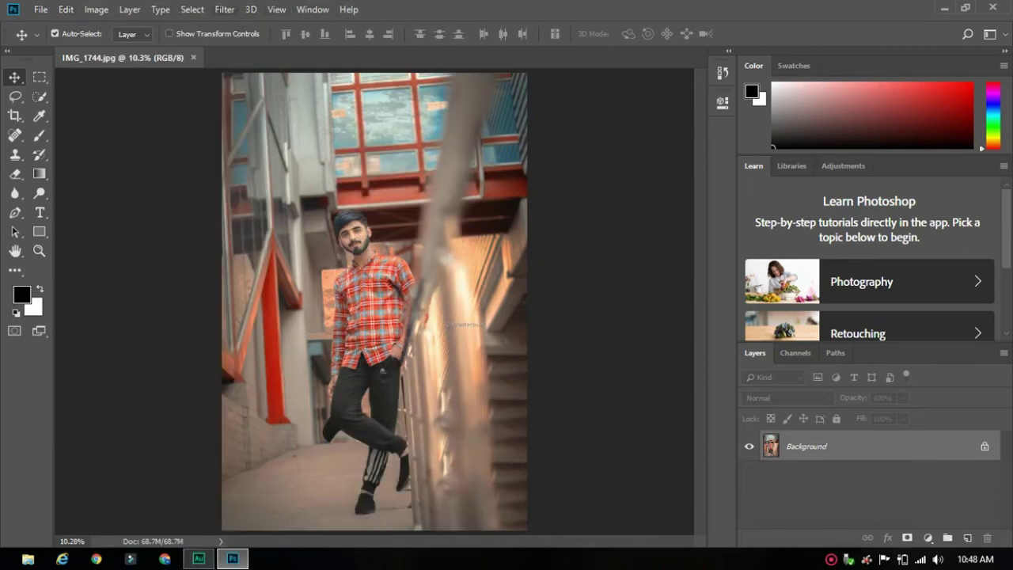
click(96, 10)
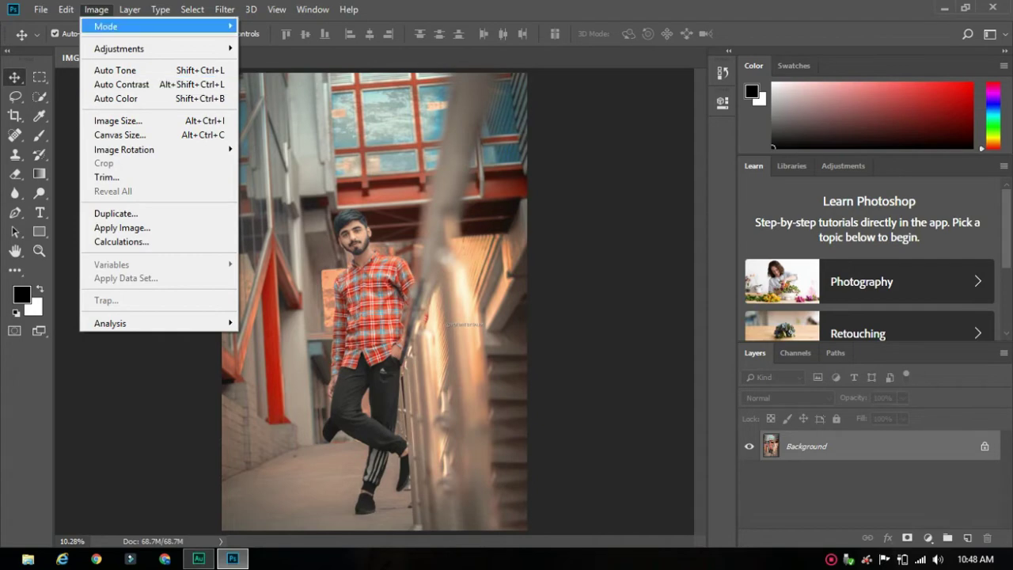
mouse_move(119, 26)
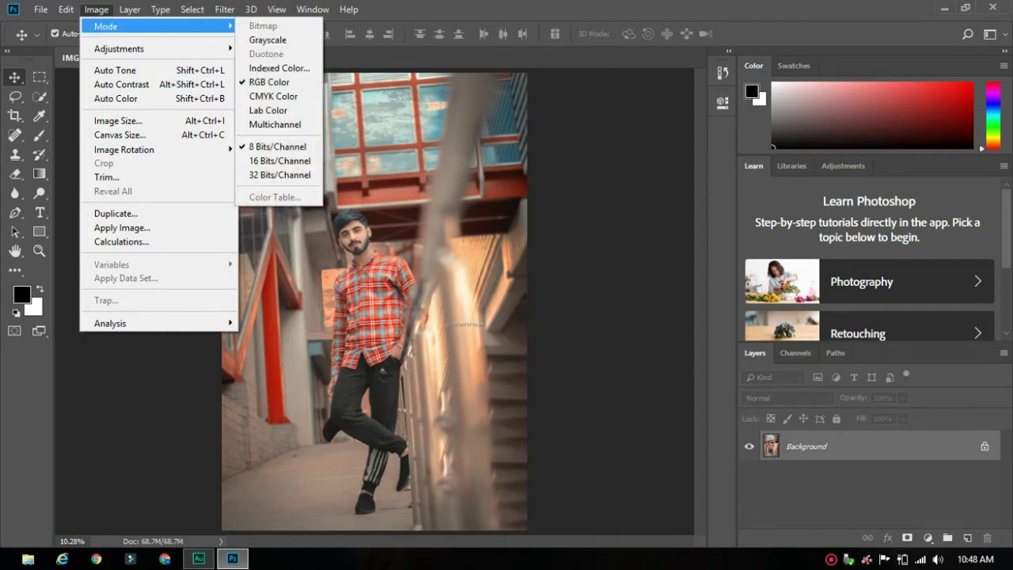
mouse_move(130, 9)
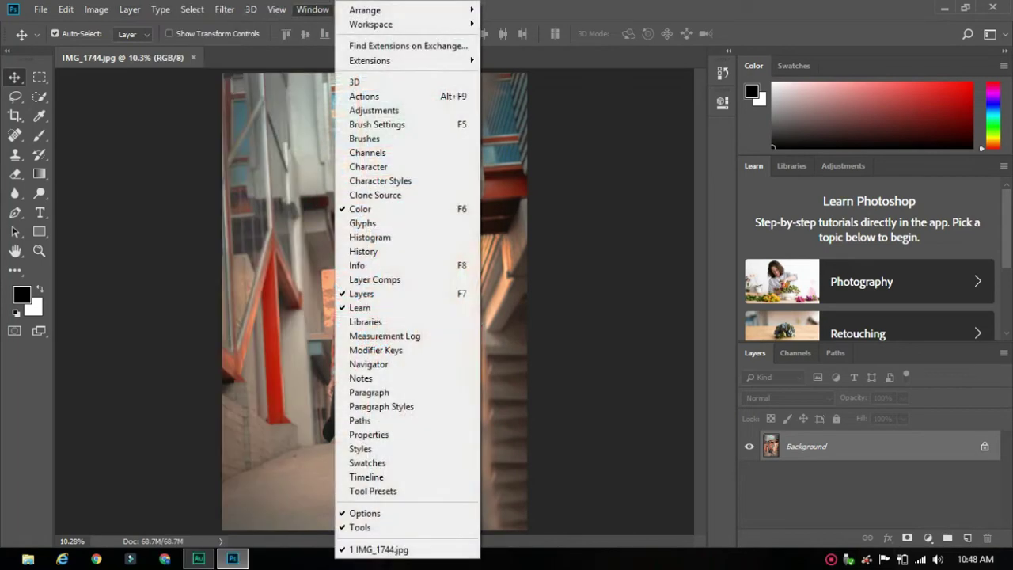
mouse_move(161, 9)
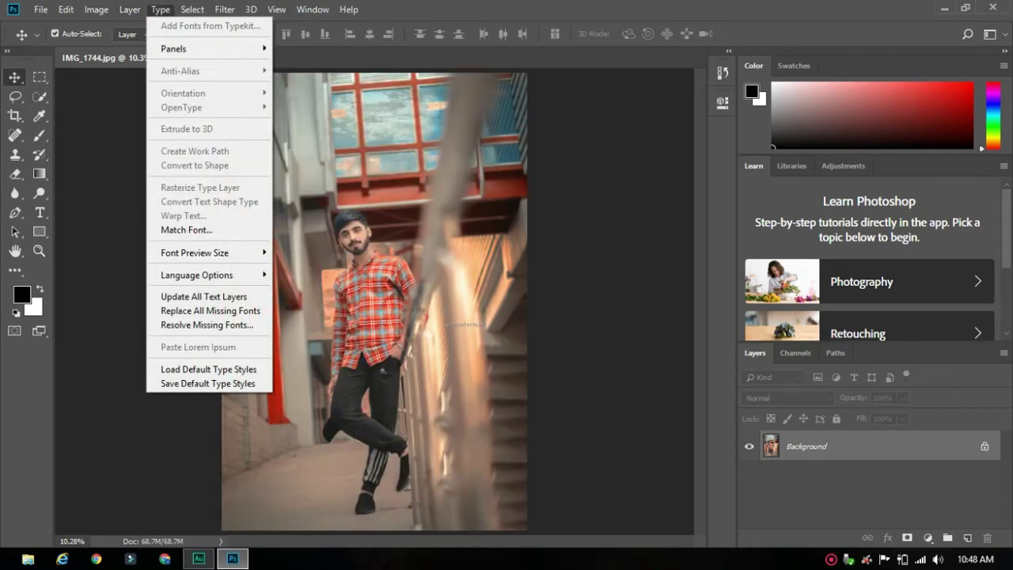
mouse_move(193, 9)
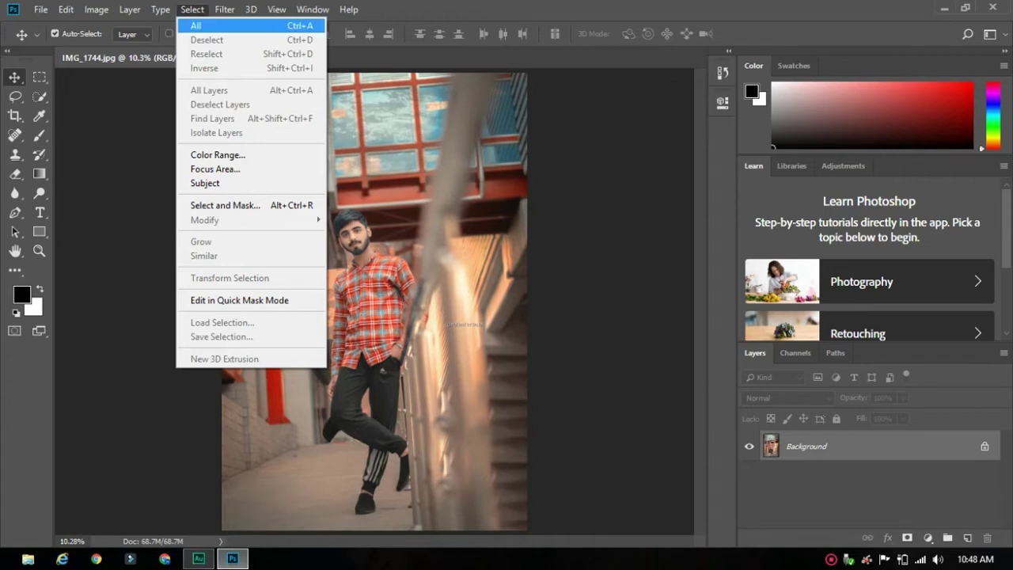
mouse_move(225, 9)
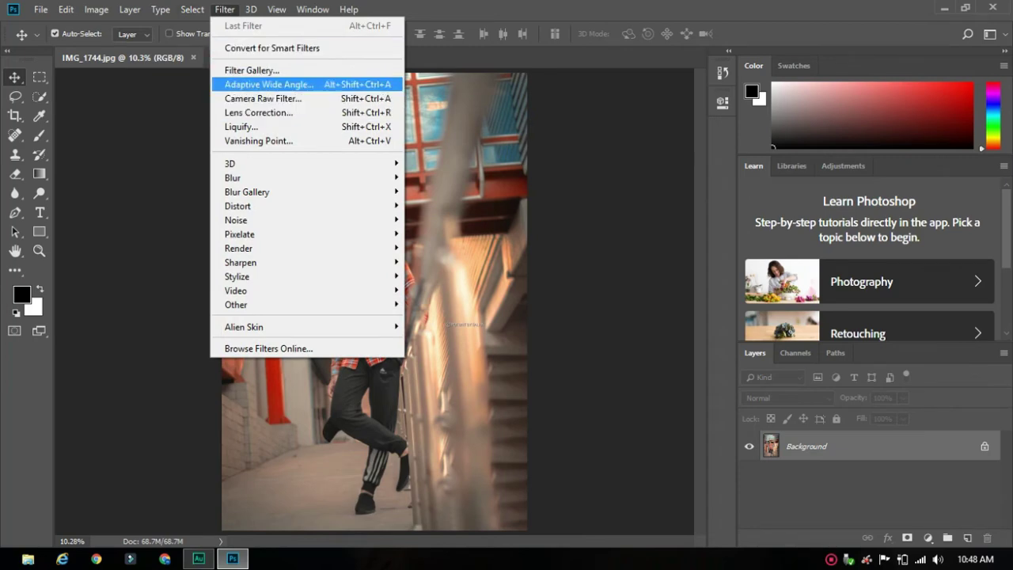
mouse_move(313, 10)
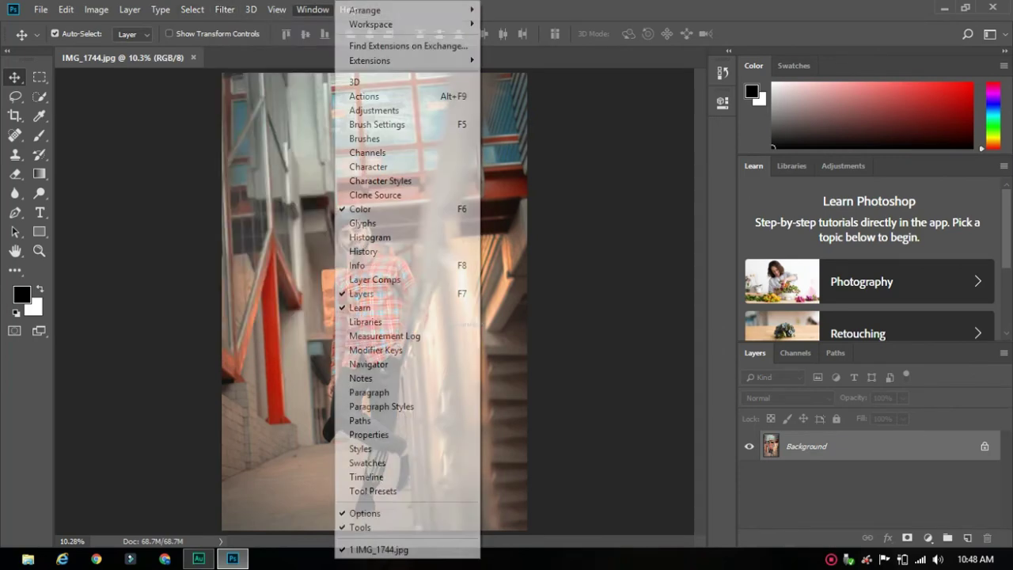
click(262, 98)
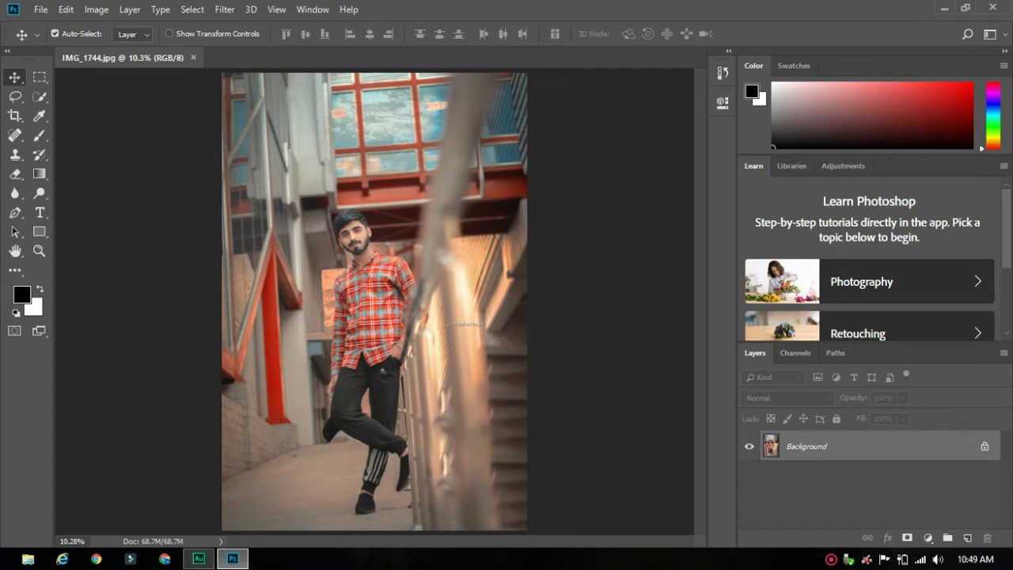
Duplicate the Background layer of the photo
key(ctrl)
key(ctrl+j)
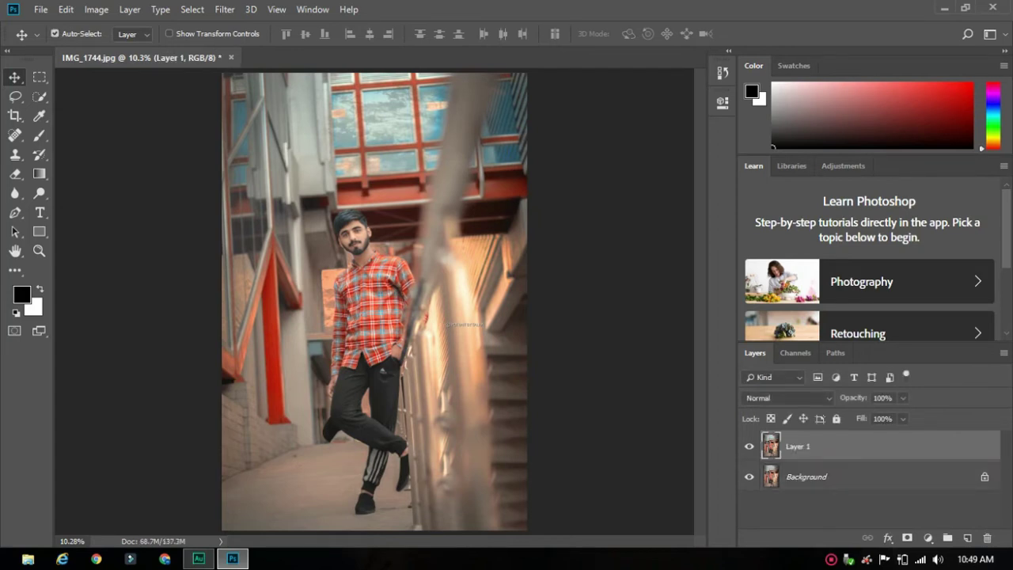
Duplicate Layer 1 and delete that copy, turning off further deletion prompts
drag(879, 446, 966, 533)
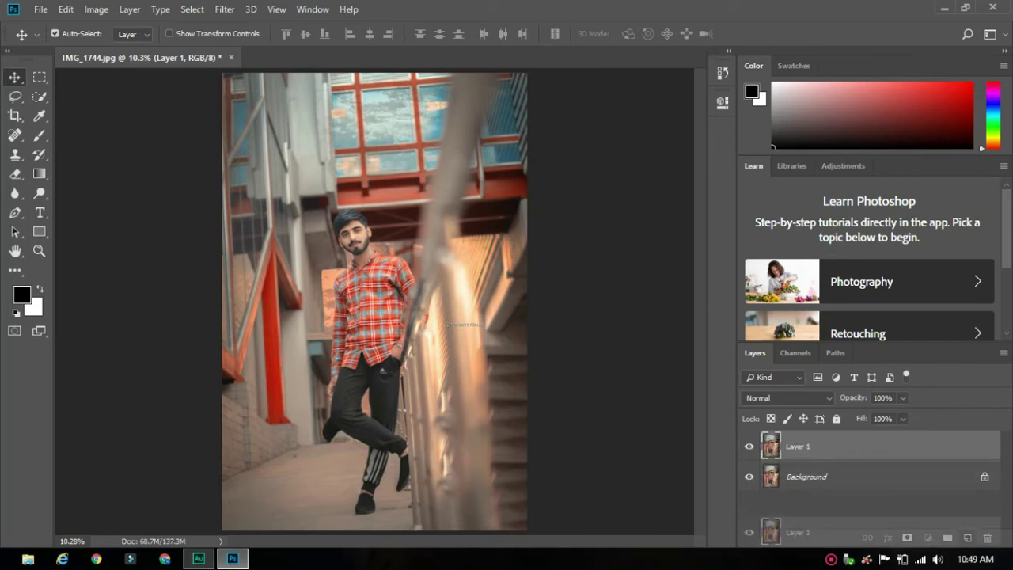
drag(965, 533, 967, 538)
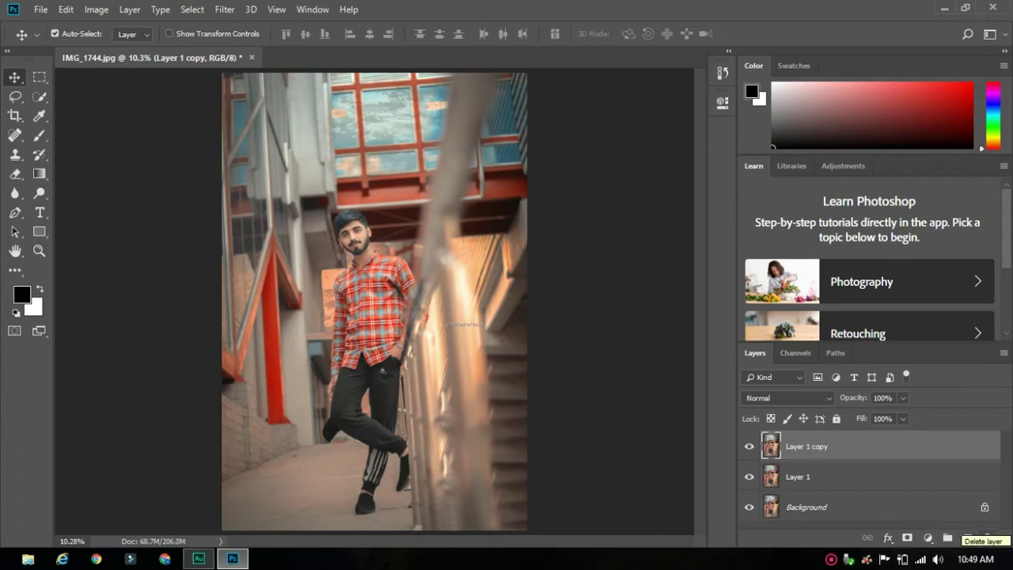
click(987, 538)
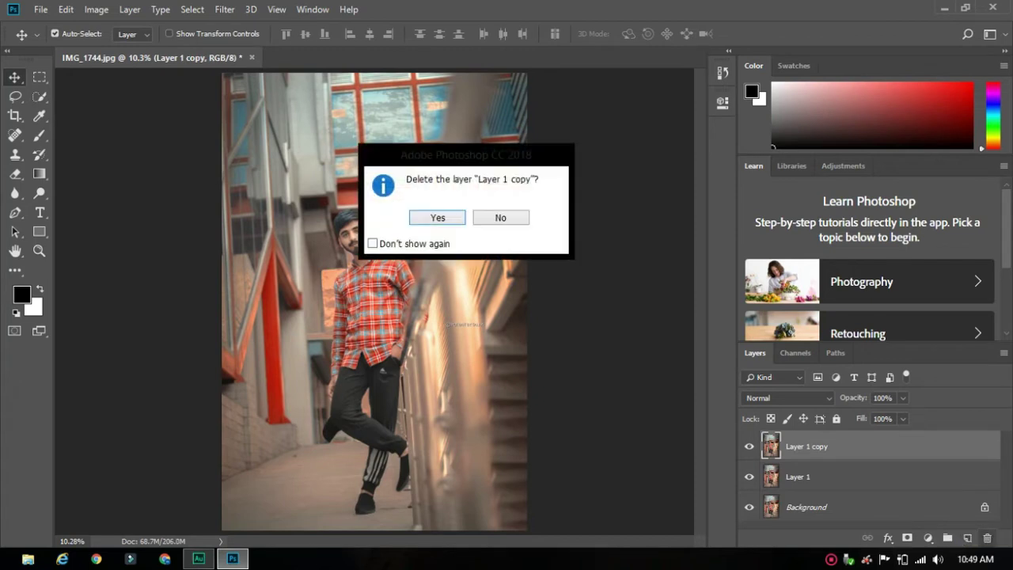
click(372, 242)
key(Return)
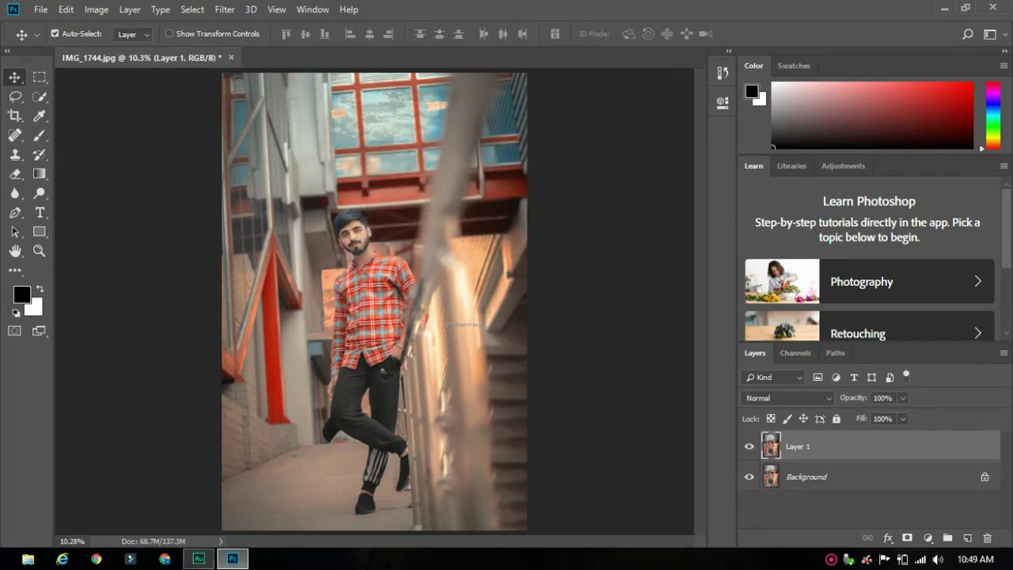
Paint a black test loop around the man's head on the Background layer with Layer 1 hidden, undo it, and show and reselect Layer 1
key(ctrl+comma)
key(alt+bracketleft)
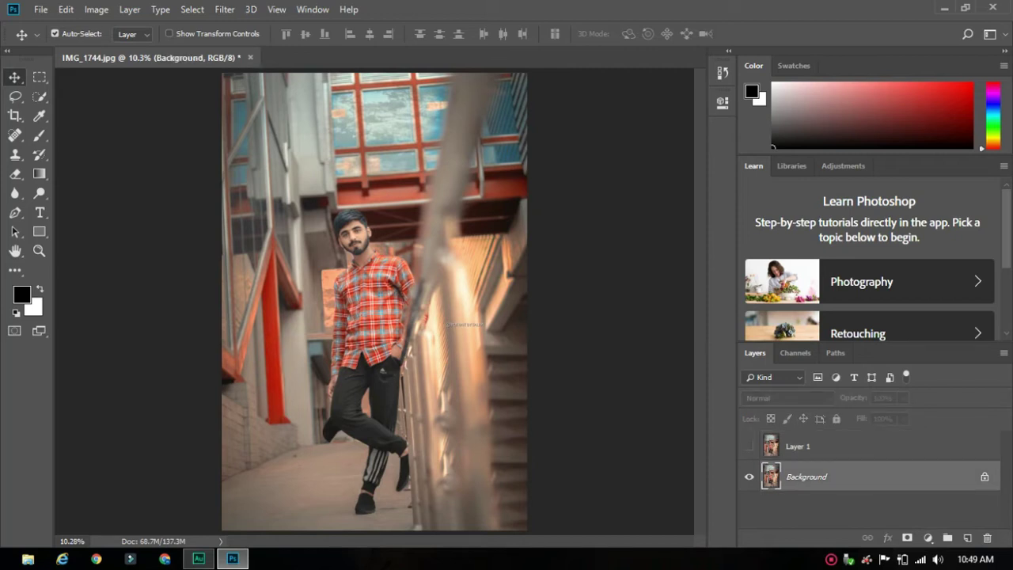
key(b)
mouse_move(292, 173)
mouse_down()
mouse_move(323, 168)
mouse_move(445, 236)
mouse_move(330, 291)
mouse_move(443, 208)
mouse_move(461, 299)
mouse_up()
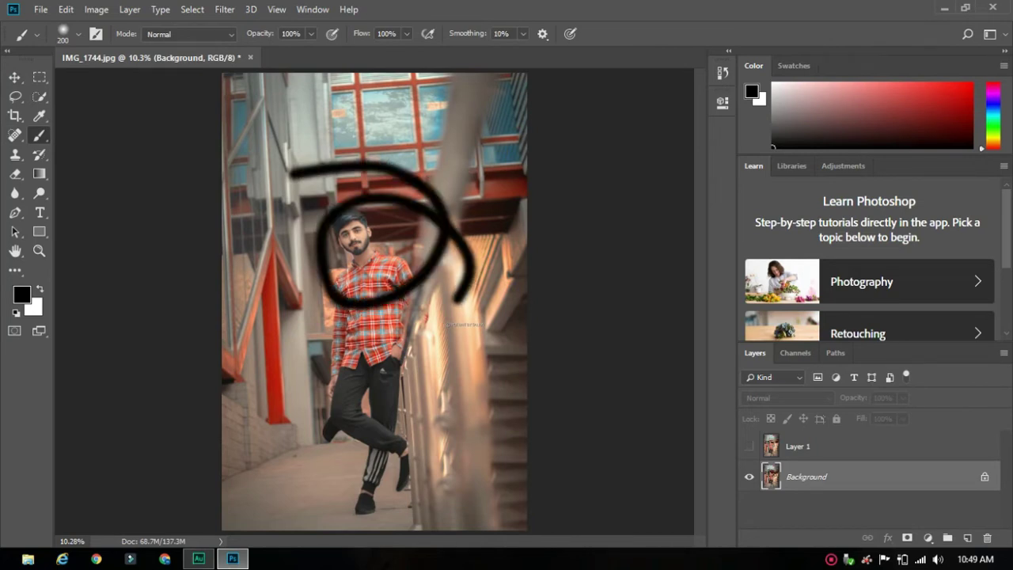
key(ctrl+z)
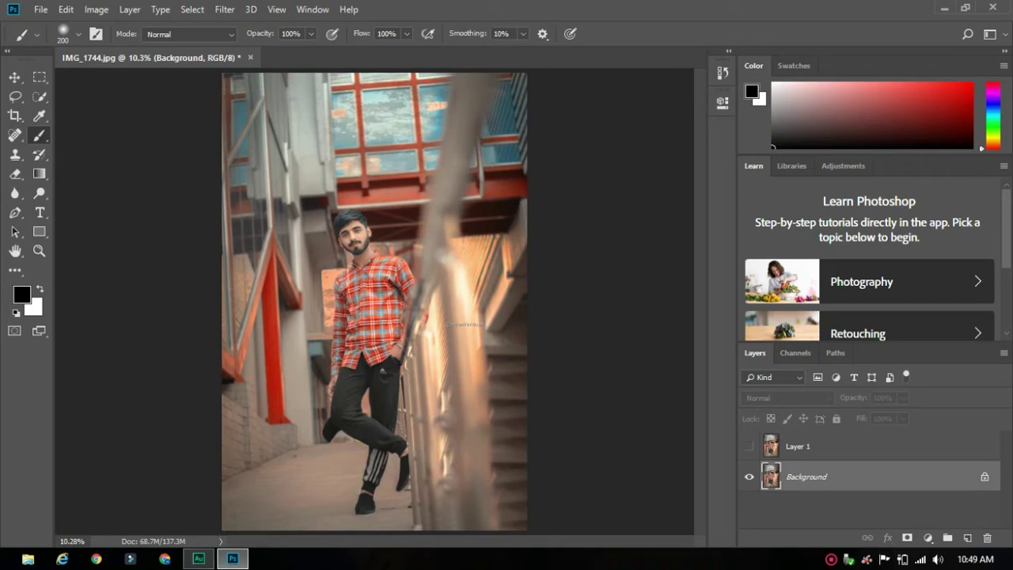
click(750, 446)
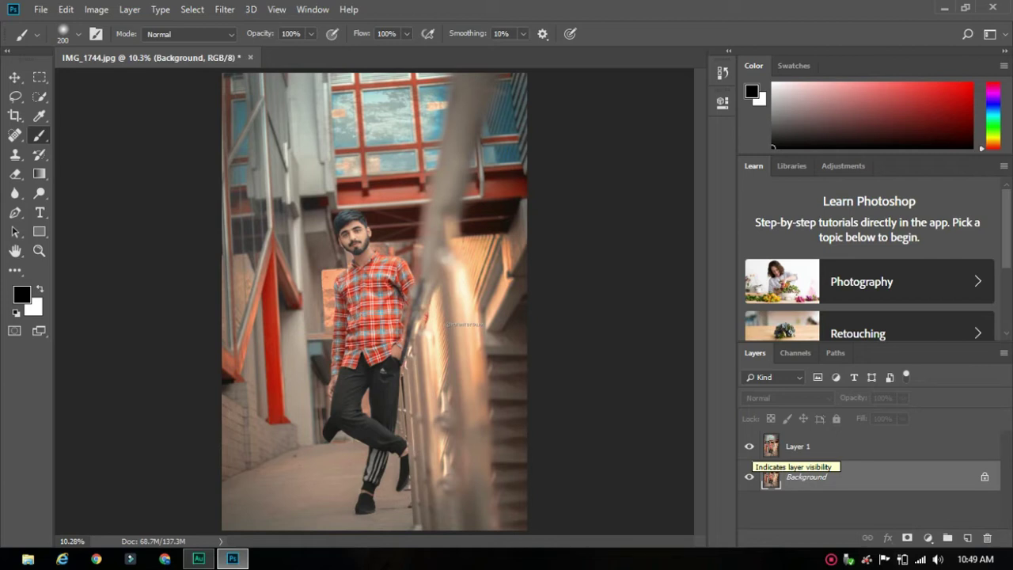
click(815, 446)
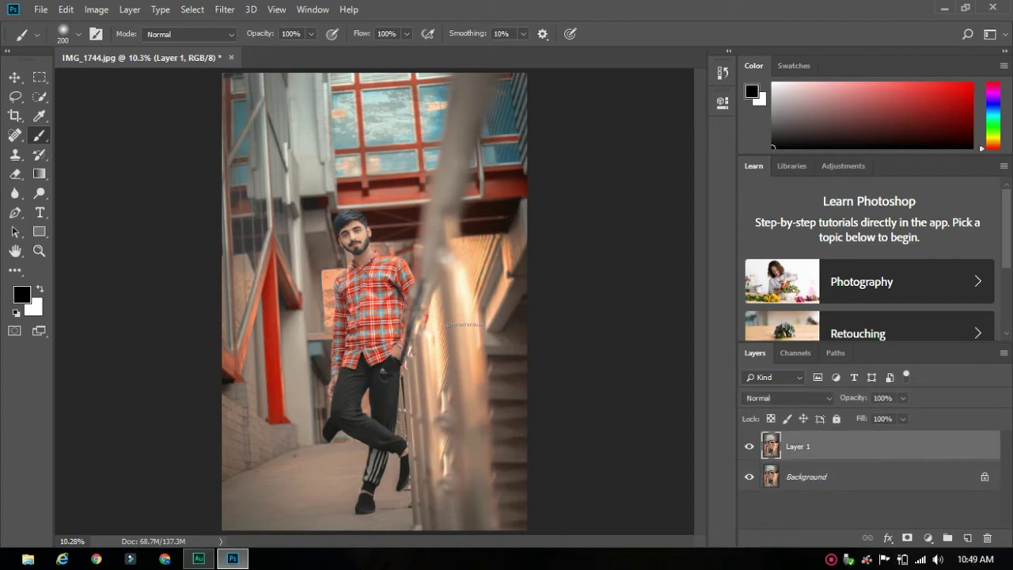
Draw a rectangular marquee around the man, deselect it, and draw a narrower one from above his head to his lower legs
click(39, 76)
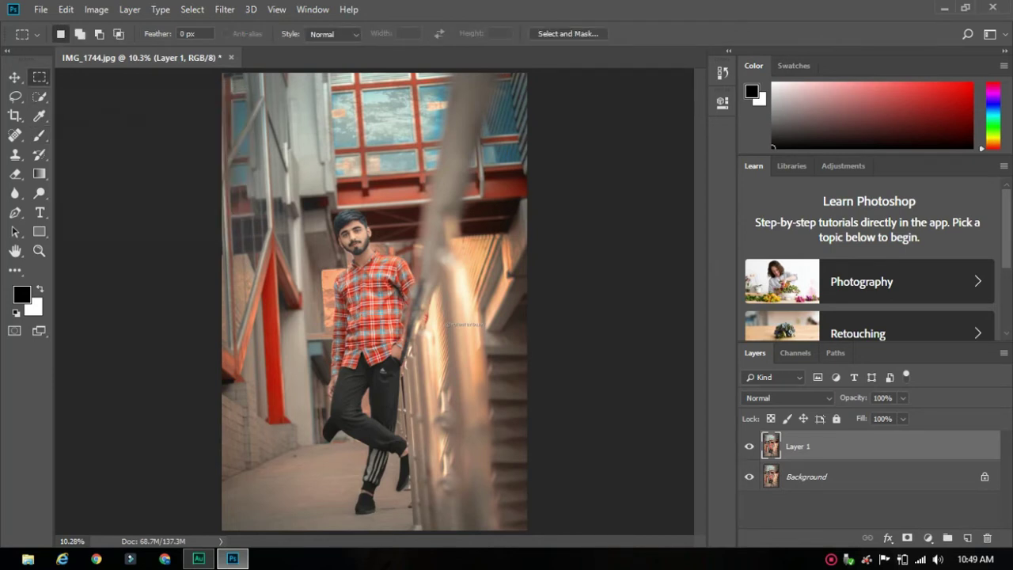
drag(246, 118, 442, 461)
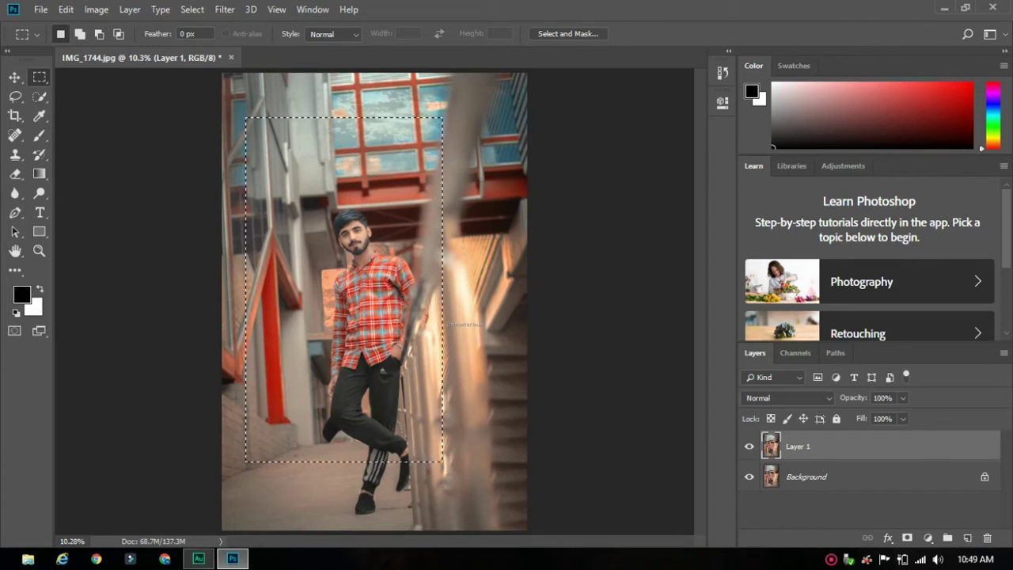
key(ctrl+d)
drag(303, 125, 453, 436)
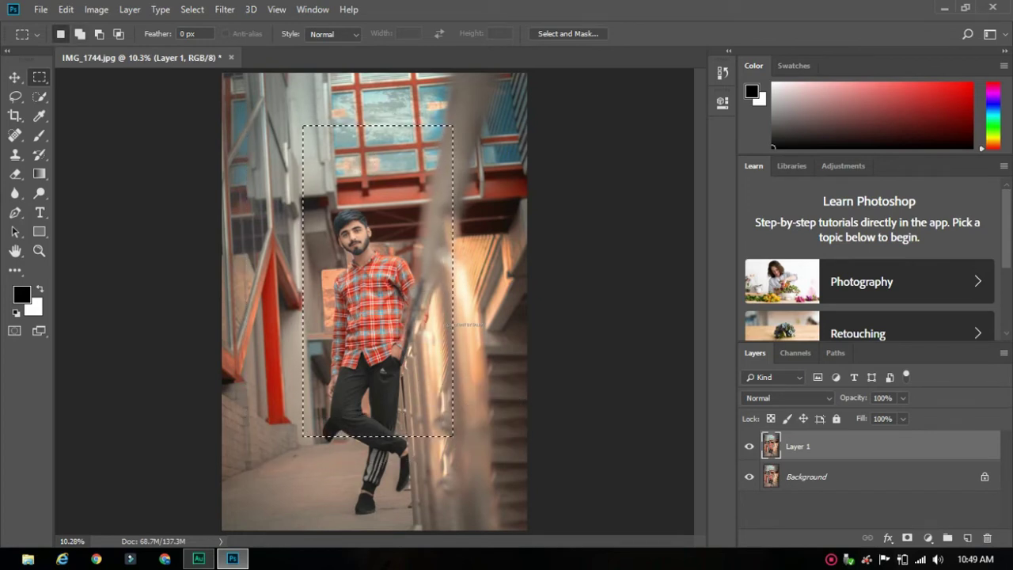
Replace the marquee with a larger one around the man's full figure, deselect it, and choose the Lasso tool
key(ctrl+d)
drag(274, 149, 504, 506)
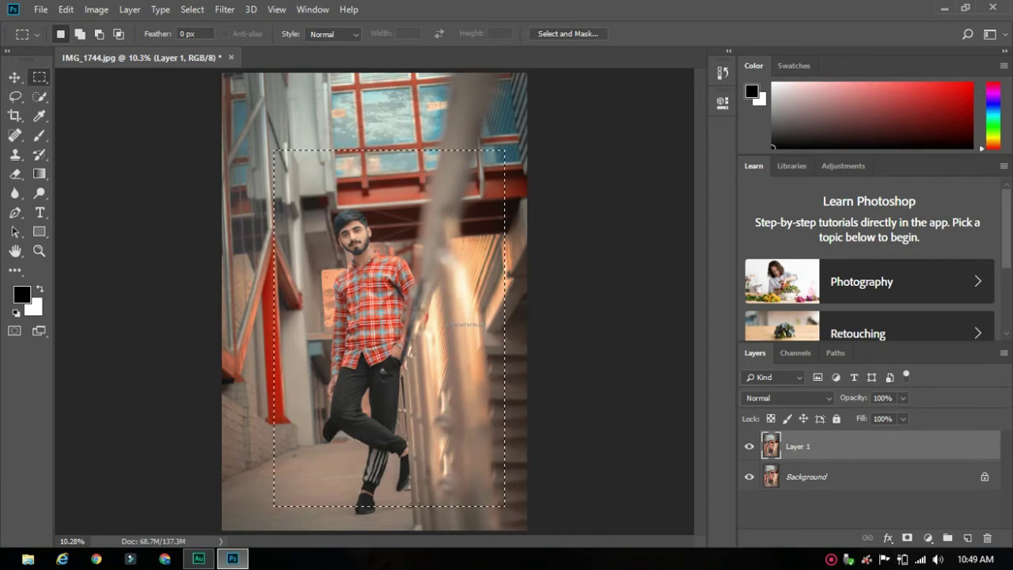
key(ctrl+d)
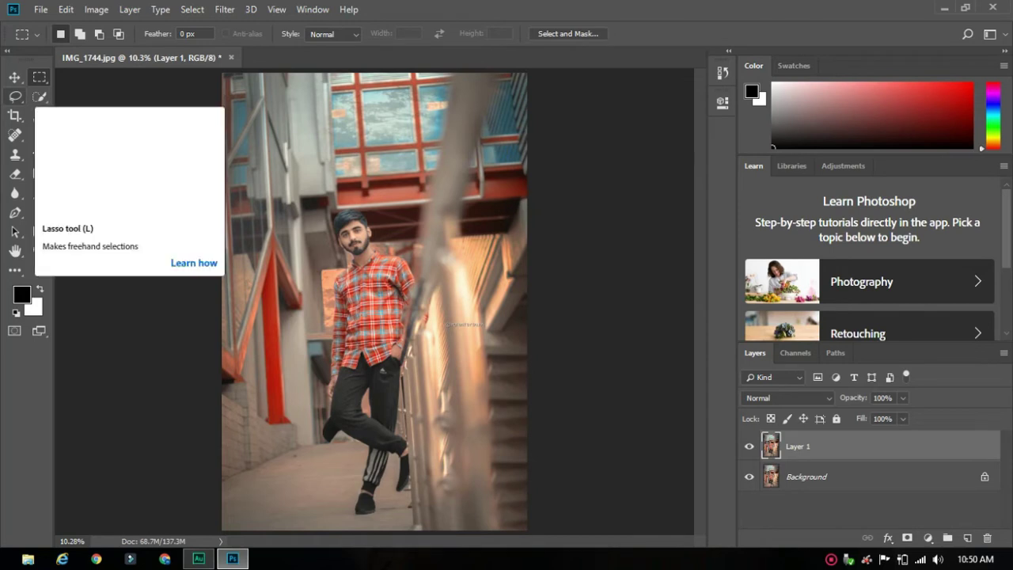
right_click(15, 96)
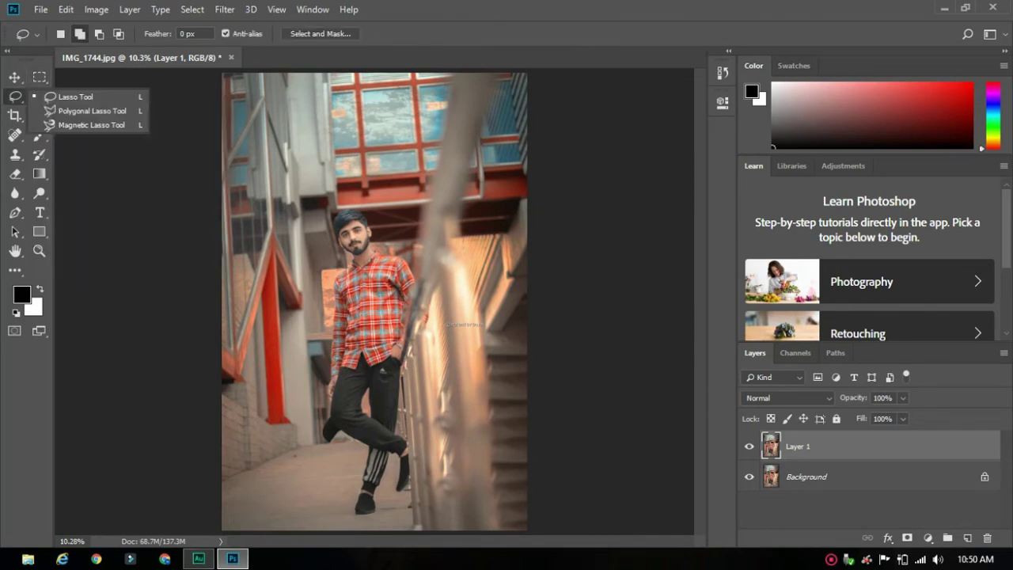
click(75, 96)
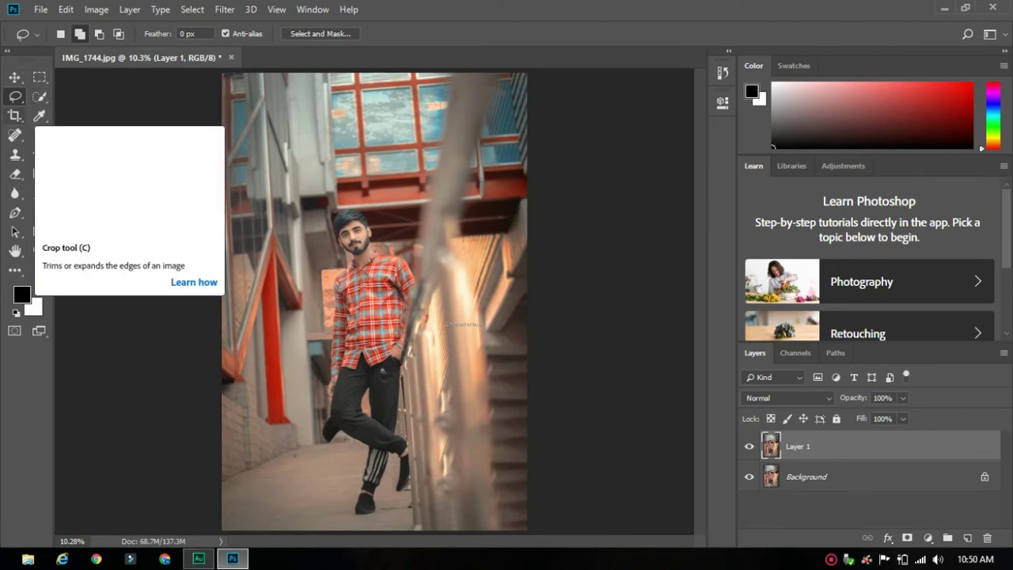
Try adjusting the crop boundary at the photo's left edge with the Crop tool and discard the crop
click(14, 115)
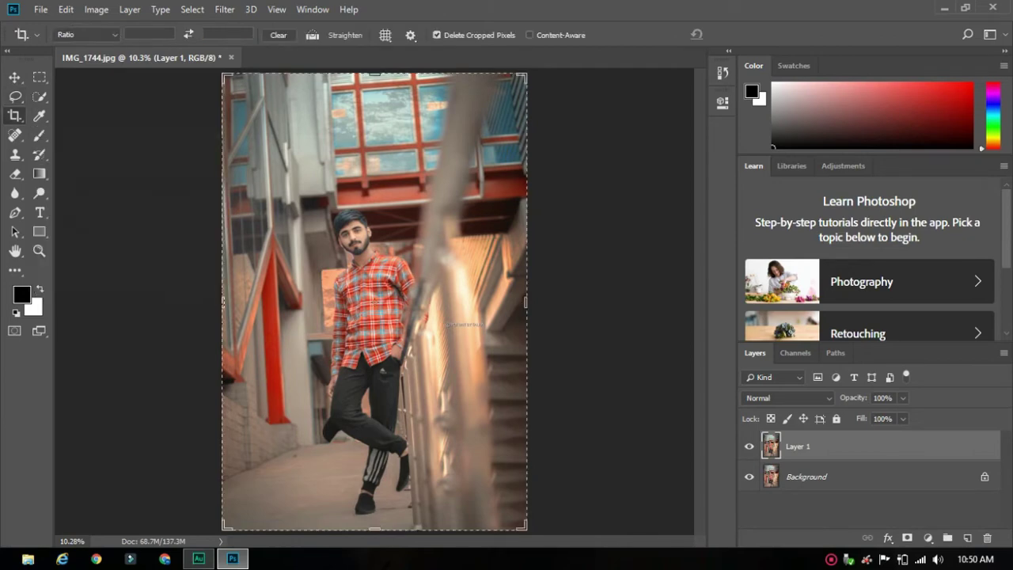
drag(223, 301, 222, 278)
click(720, 34)
Sample the muted red of the man's plaid shirt as the foreground colour with the Eyedropper tool
click(38, 114)
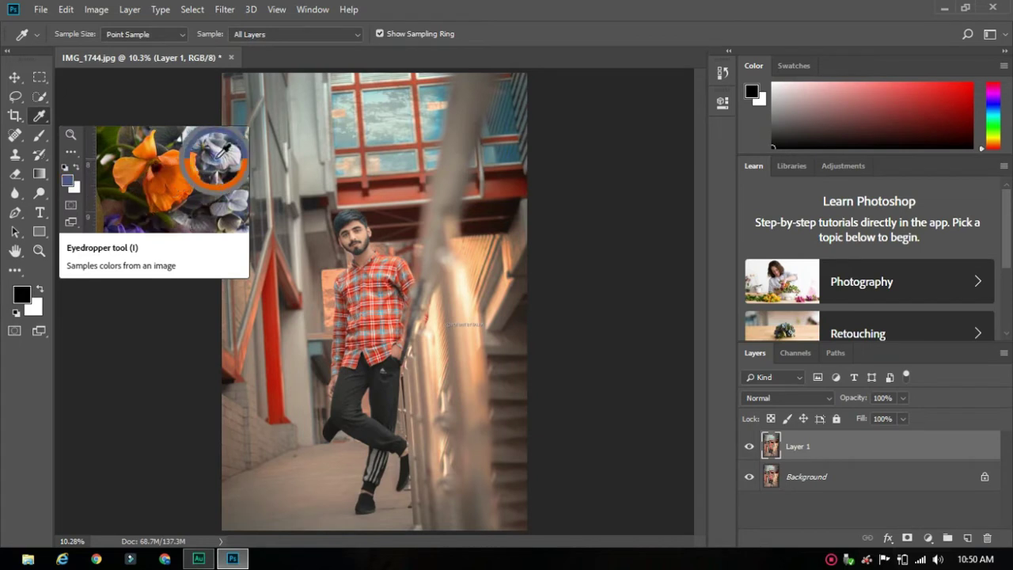
click(203, 124)
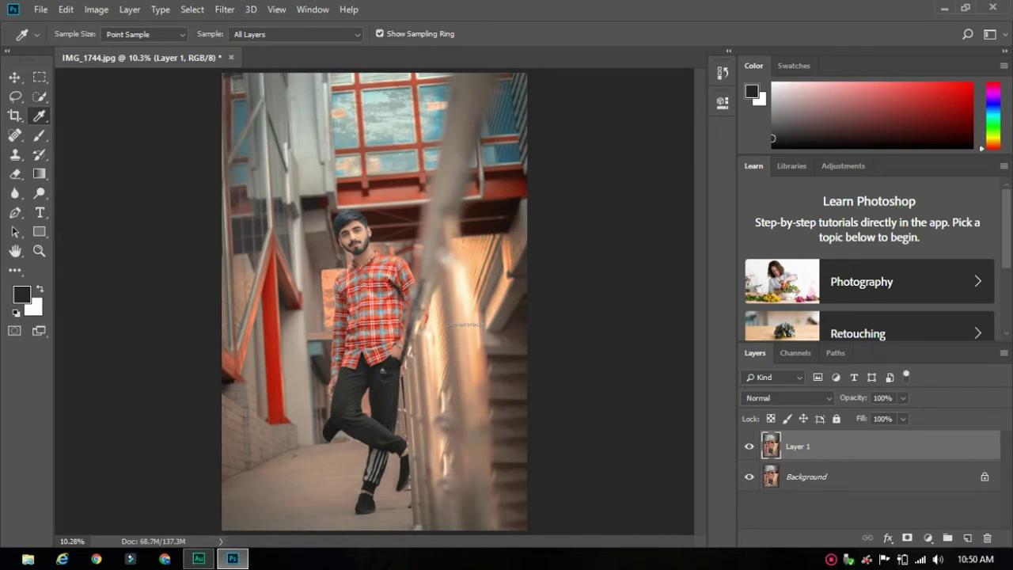
click(373, 296)
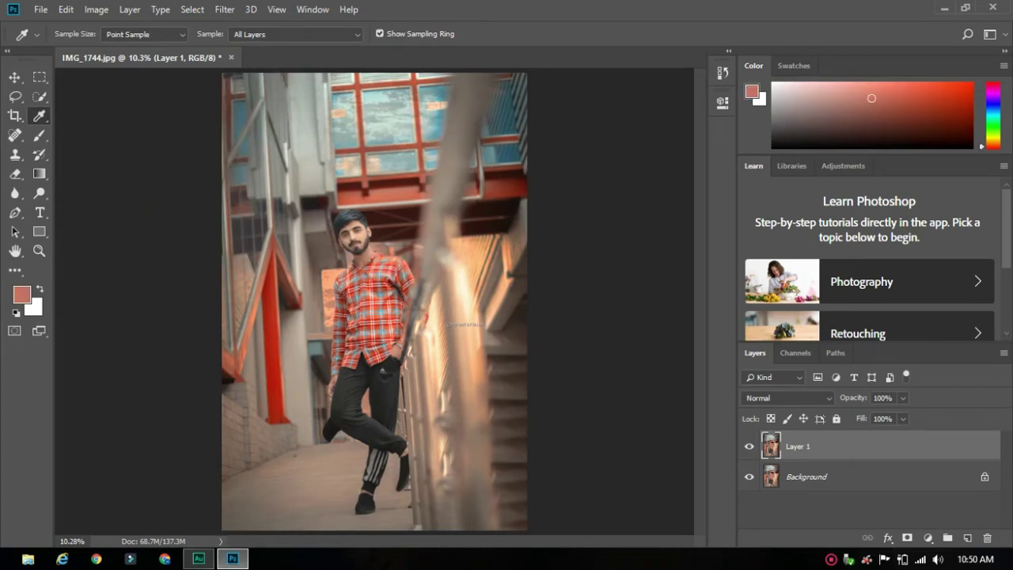
click(368, 175)
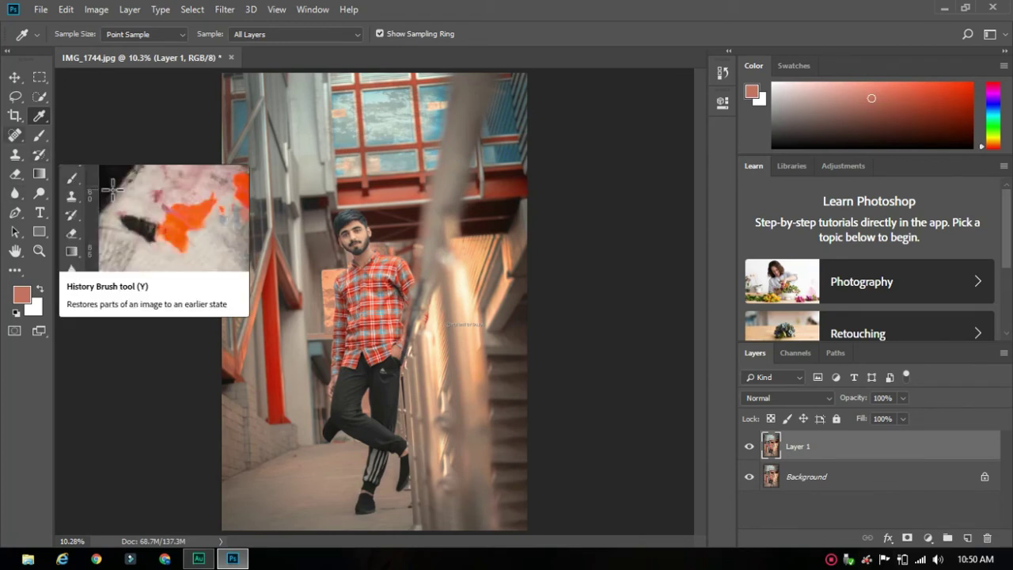
Choose the Spot Healing Brush among the healing tools and enlarge its brush size to 100
click(14, 134)
right_click(14, 134)
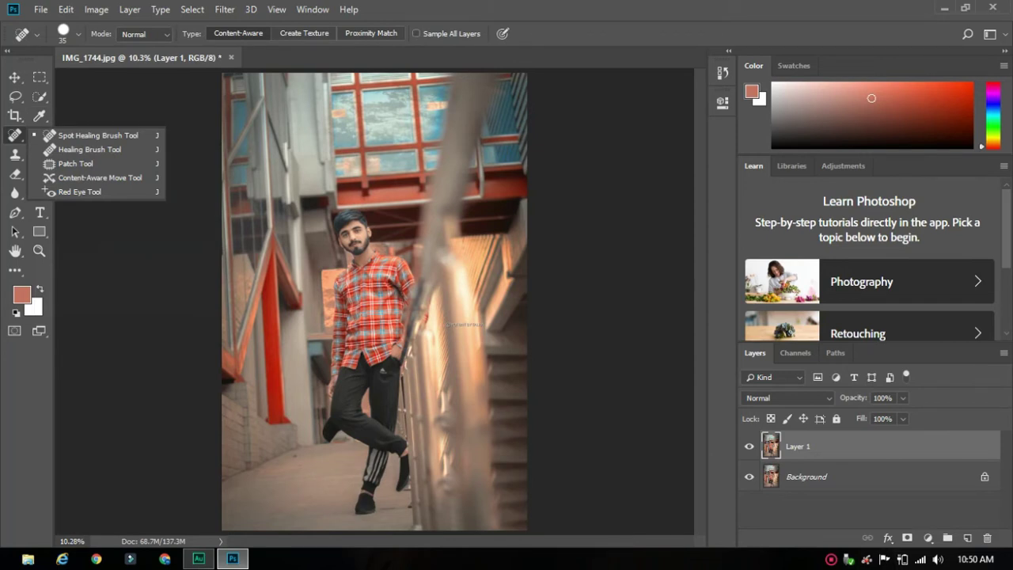
click(14, 134)
key(ctrl+plus)
key(ctrl+plus)
key(ctrl+plus)
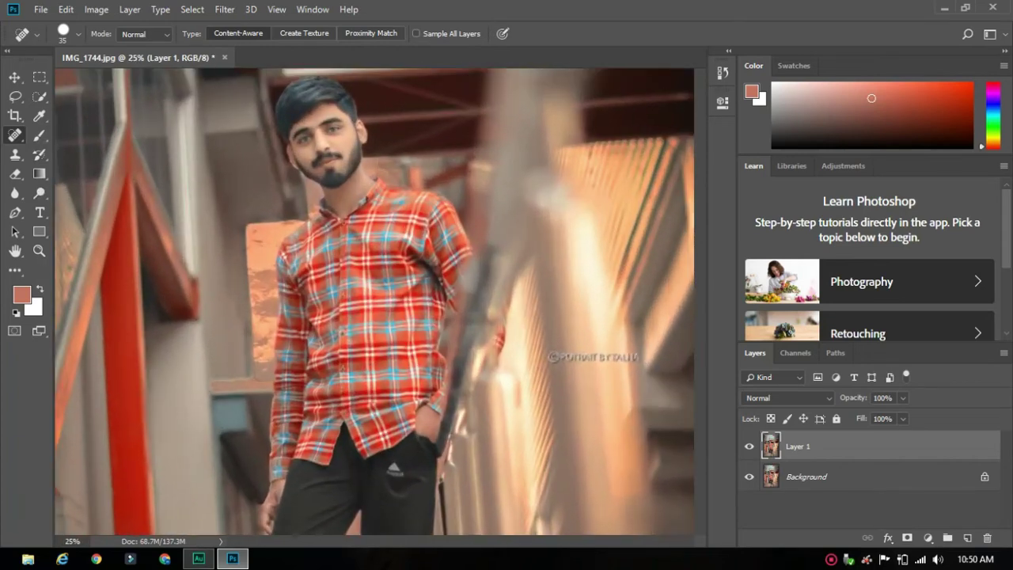
key(bracketright)
key(bracketright)
key(bracketright)
key(bracketright)
key(bracketright)
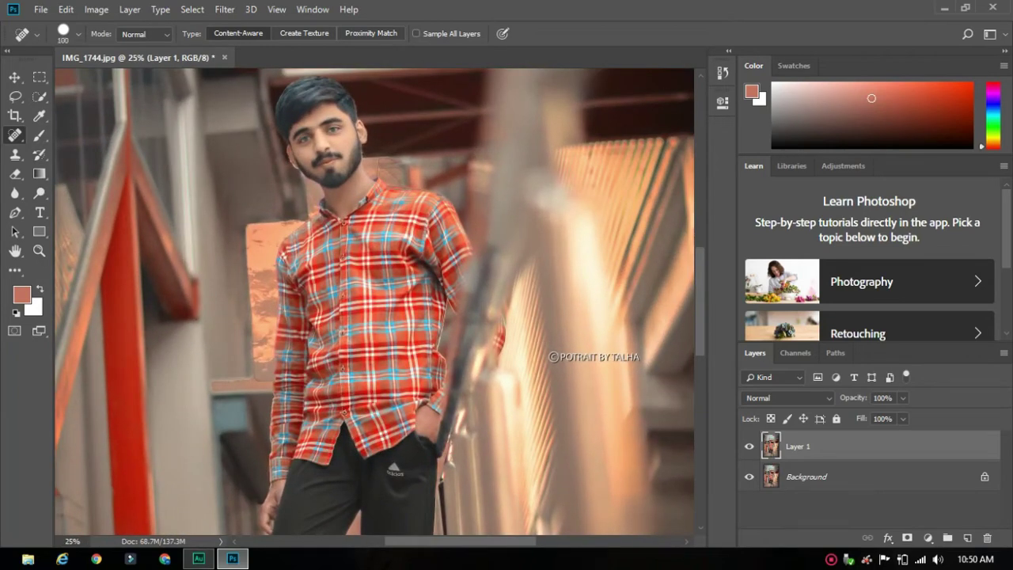
Try Spot Healing strokes along the light metal strip and the grey pillar beside the man, and undo the test
drag(183, 95, 190, 261)
key(ctrl+0)
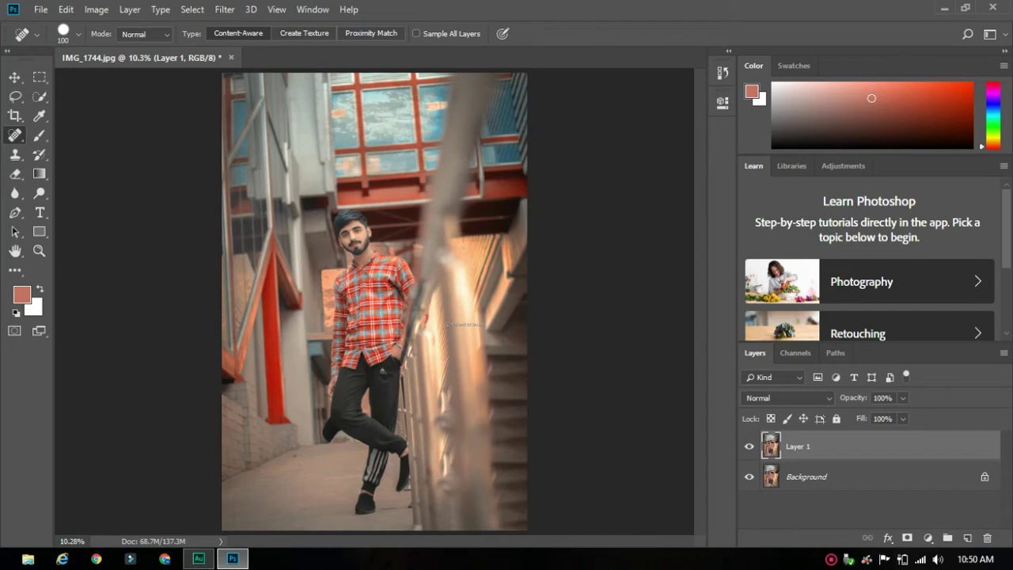
drag(323, 169, 313, 74)
key(ctrl+z)
Paint a looping test stroke around the man's head and down the photo's left side with the Brush at size 200, and undo it
key(b)
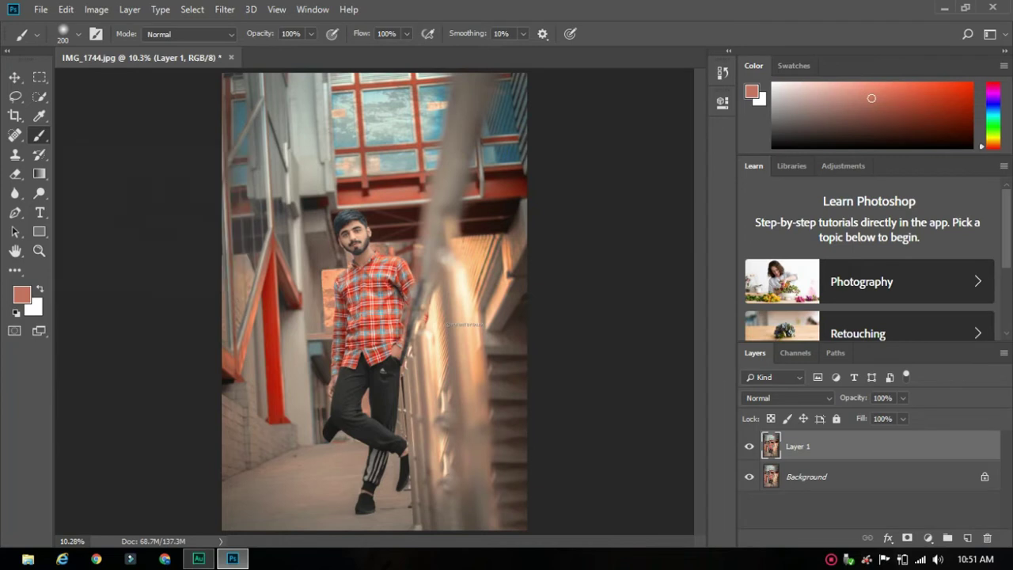
mouse_move(298, 101)
mouse_down()
mouse_move(302, 226)
mouse_move(408, 138)
mouse_move(316, 246)
mouse_move(237, 506)
mouse_up()
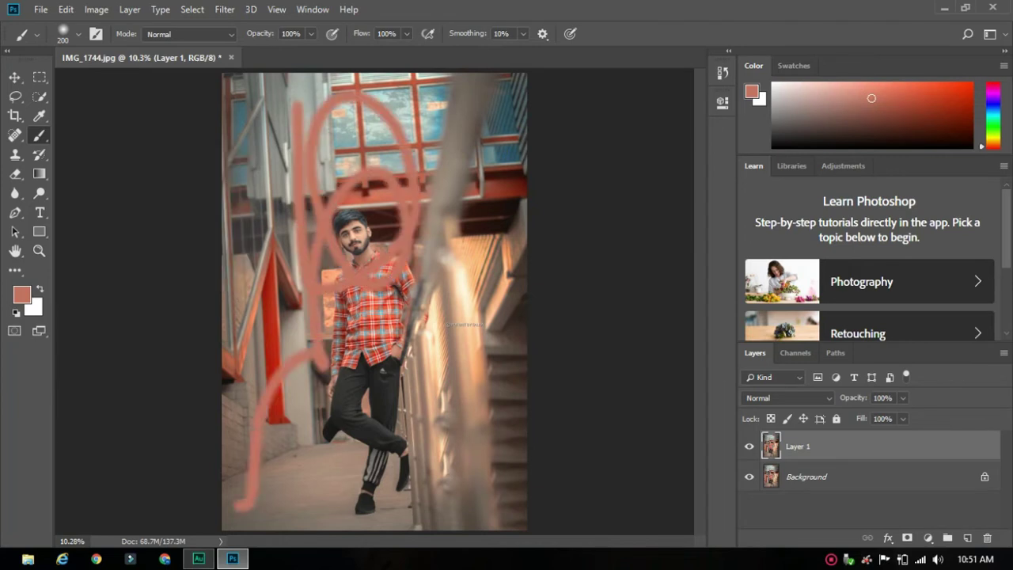
key(ctrl+z)
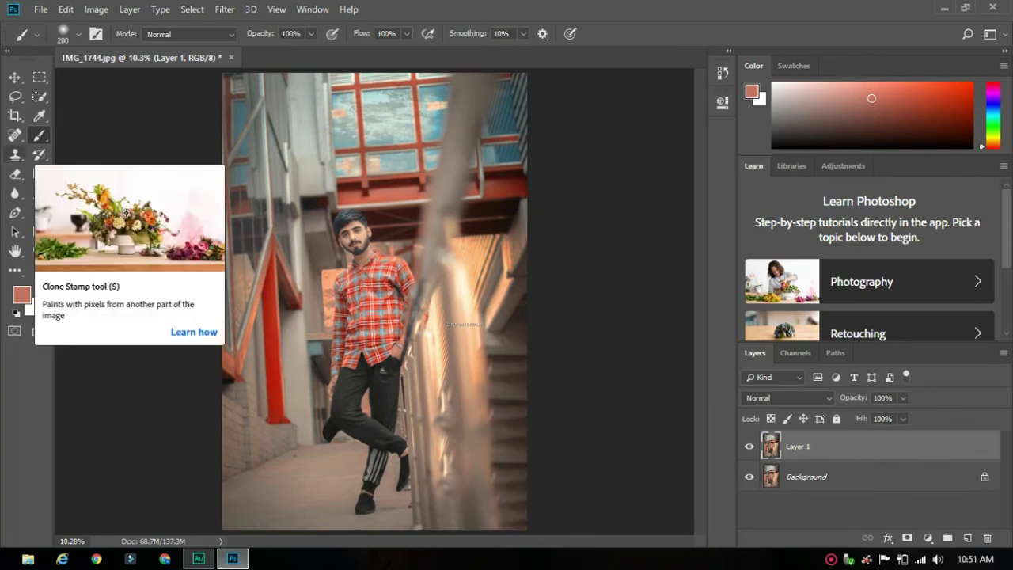
Clone the man onto the left side of the photo with the Clone Stamp at size 500, and undo the cloning
key(s)
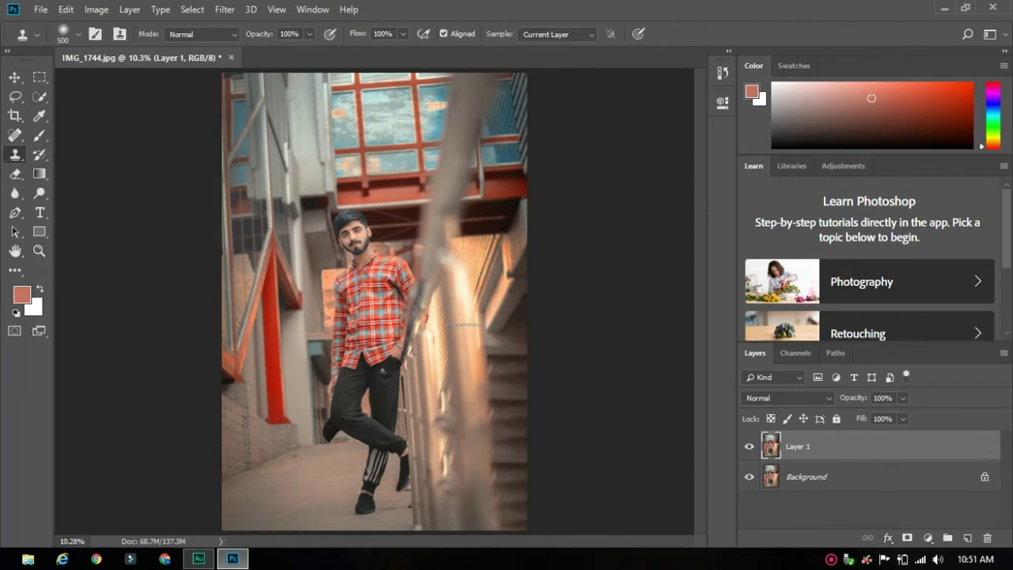
click(443, 253)
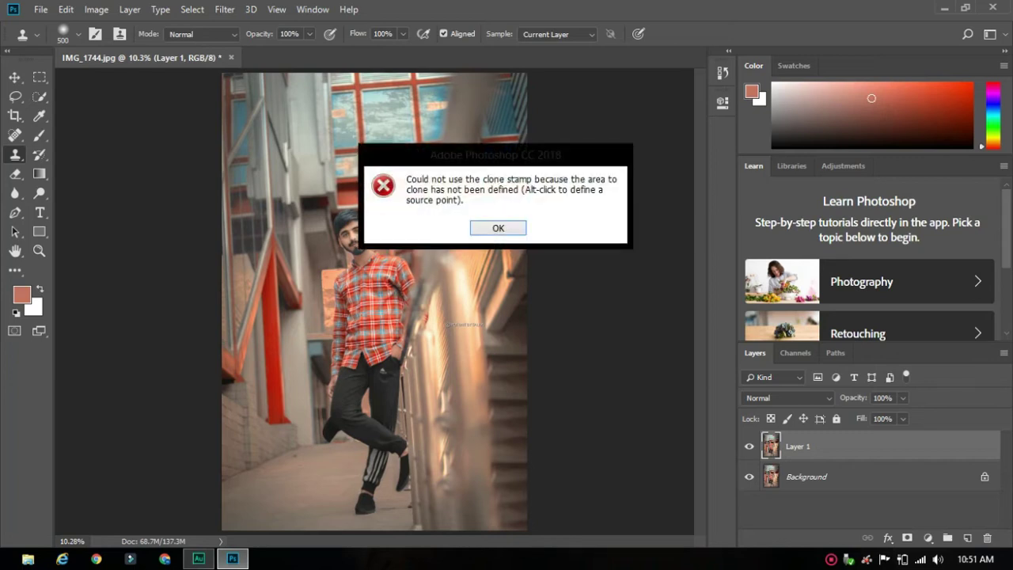
key(Return)
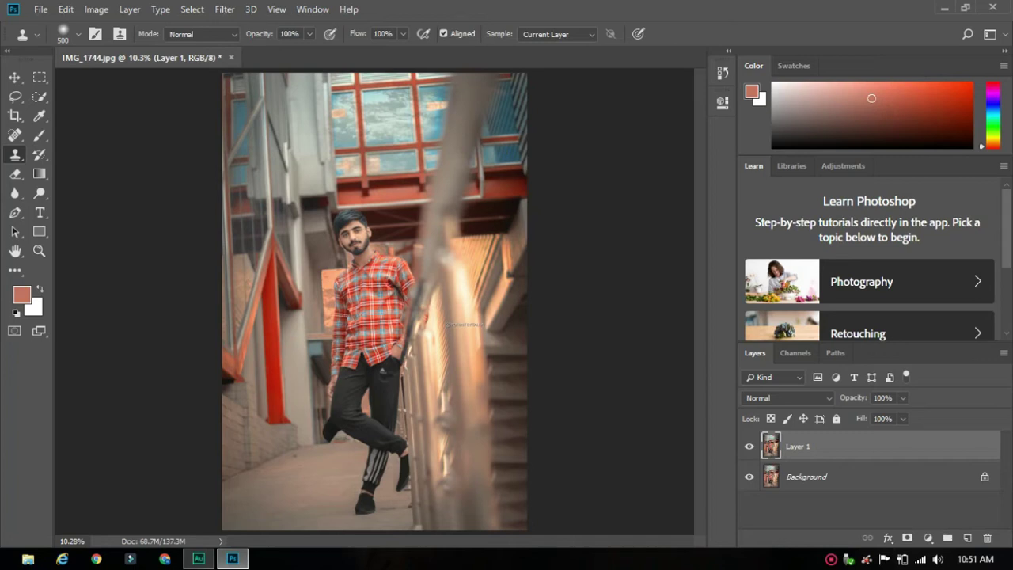
mouse_move(320, 504)
mouse_down()
mouse_move(270, 505)
mouse_move(271, 385)
mouse_move(293, 411)
mouse_move(300, 307)
mouse_move(283, 424)
mouse_move(244, 257)
mouse_move(278, 316)
mouse_move(256, 214)
mouse_move(291, 183)
mouse_up()
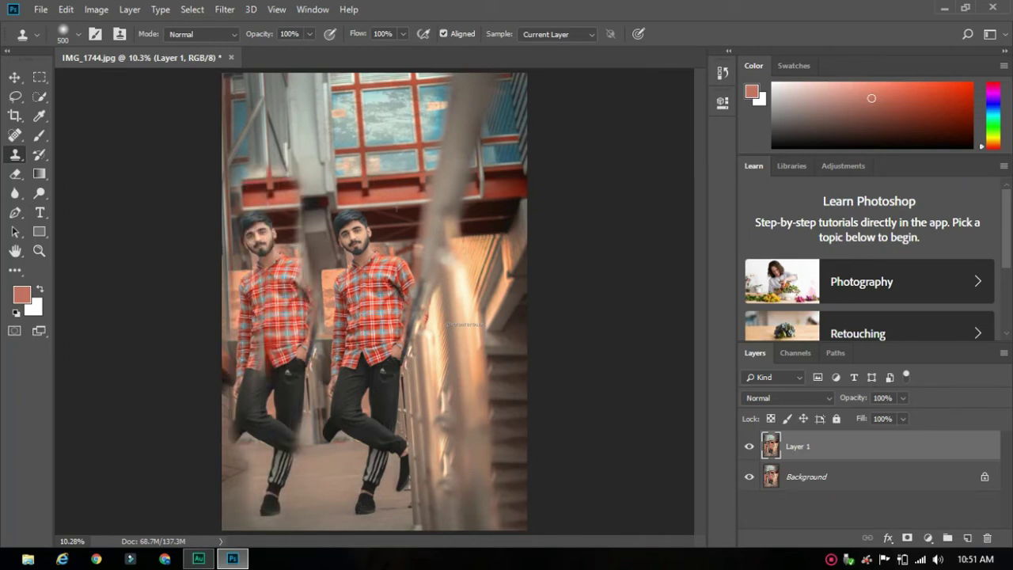
key(ctrl+z)
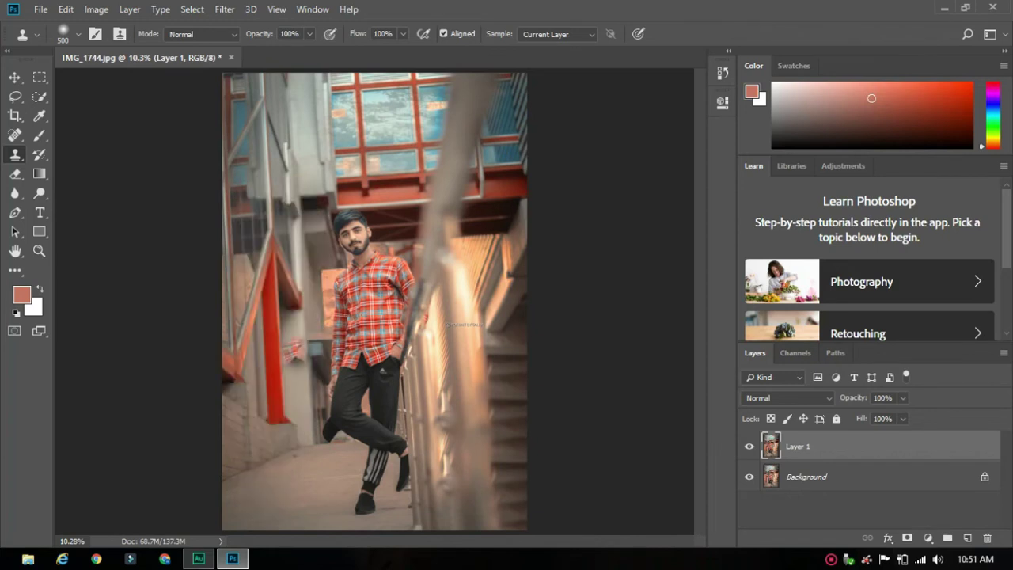
key(ctrl+alt+z)
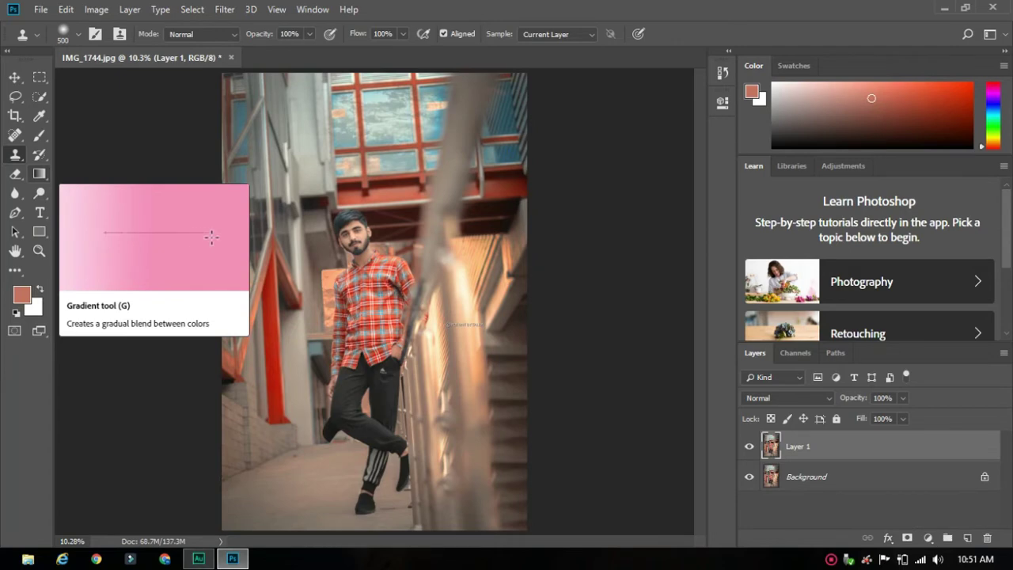
Edit the Foreground to Background gradient for the Gradient tool, setting its starting colour stop to ff2d00
click(39, 174)
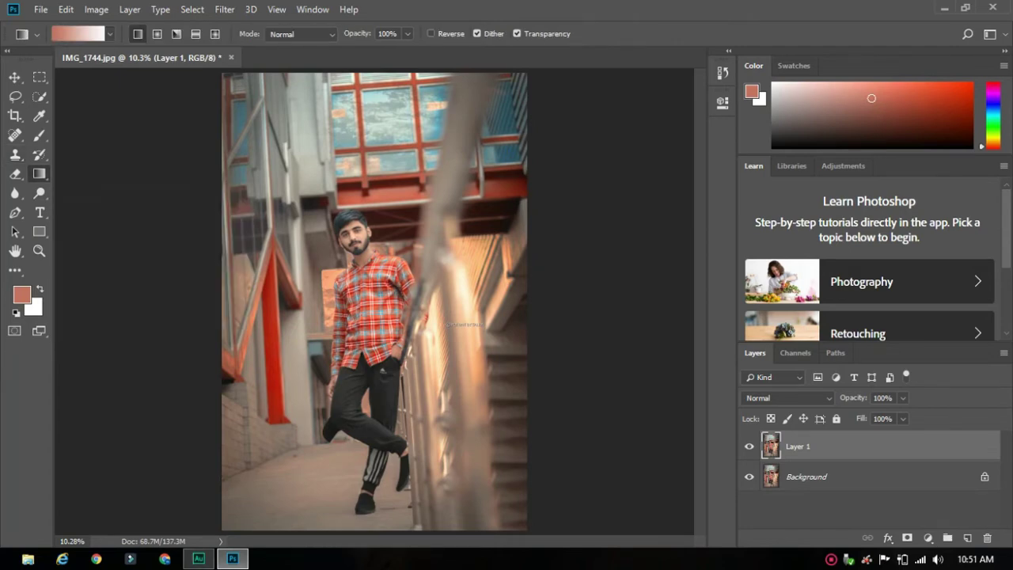
click(79, 33)
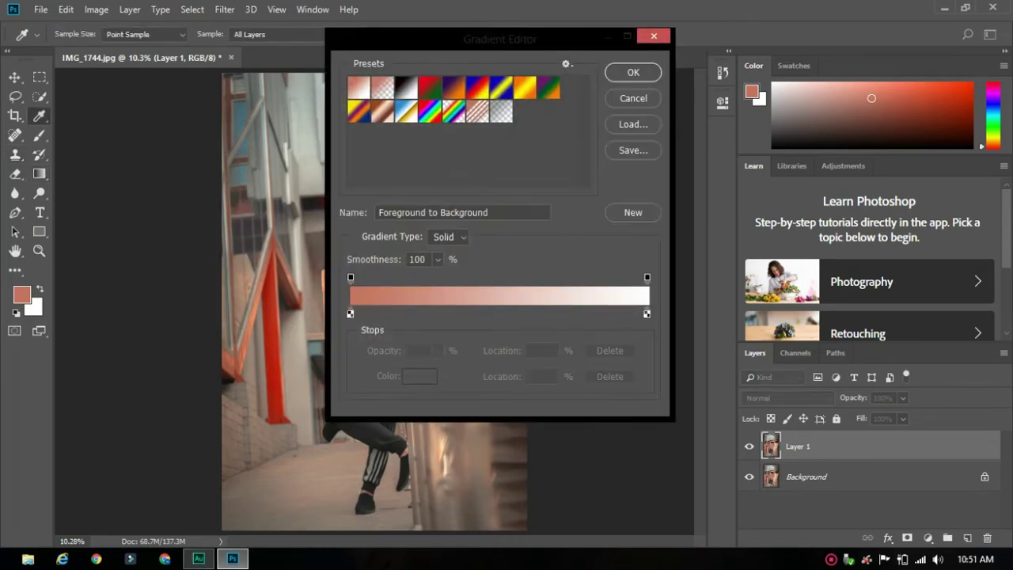
click(351, 314)
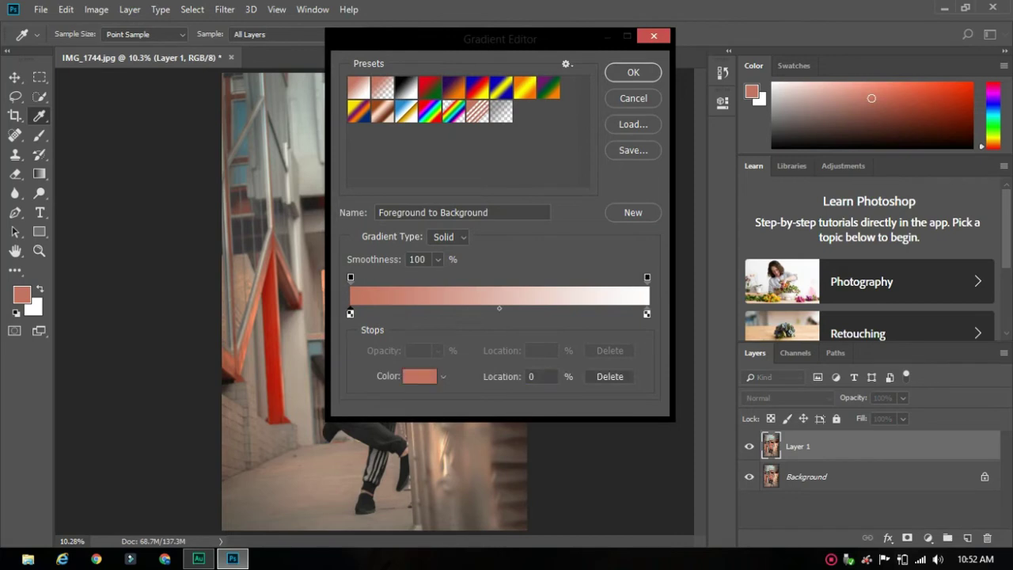
click(420, 376)
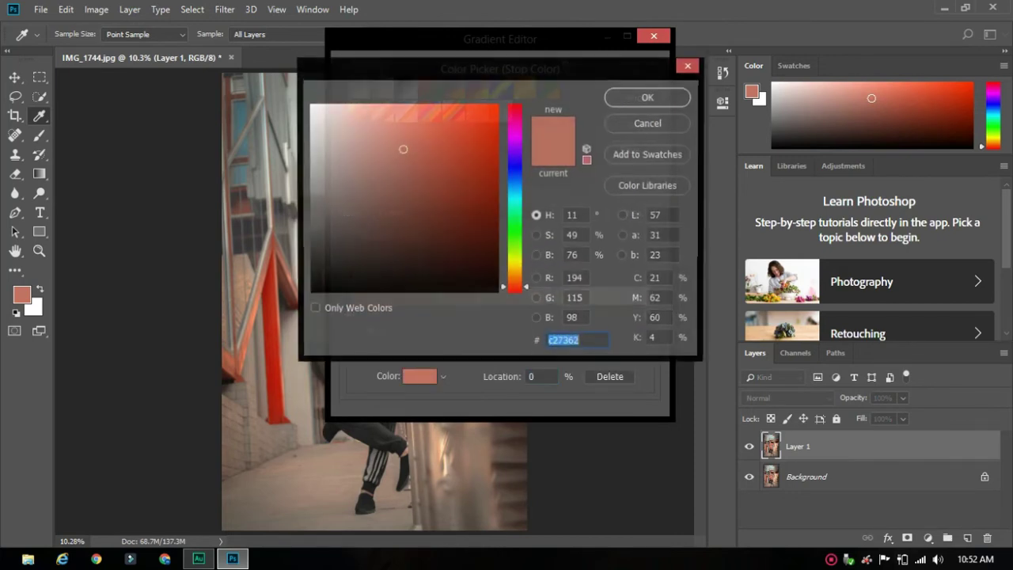
drag(403, 149, 497, 105)
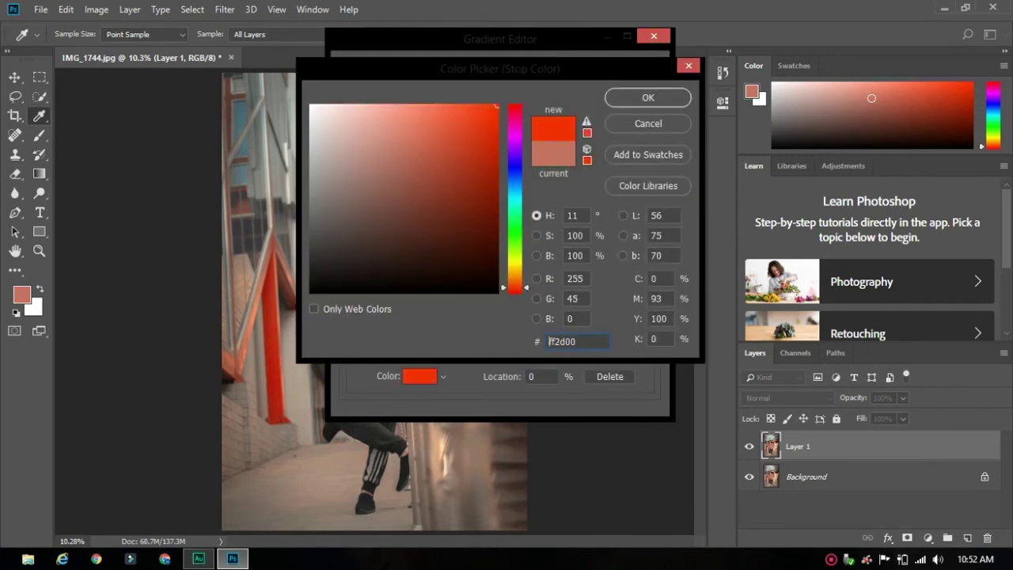
click(648, 97)
Set the gradient's end colour stop at location 100% to black (000000) and accept the custom gradient
click(648, 313)
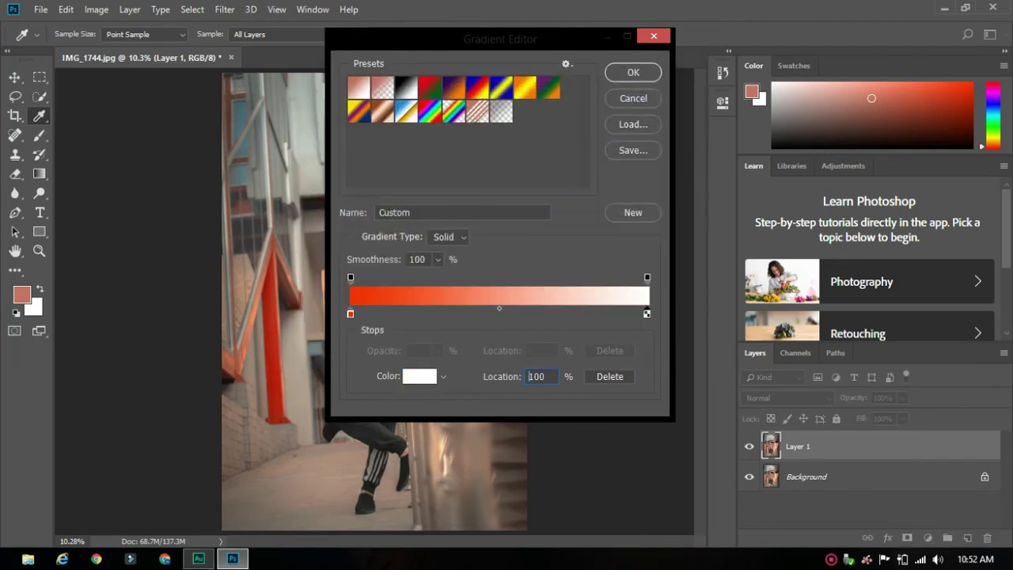
click(420, 376)
drag(395, 261, 311, 292)
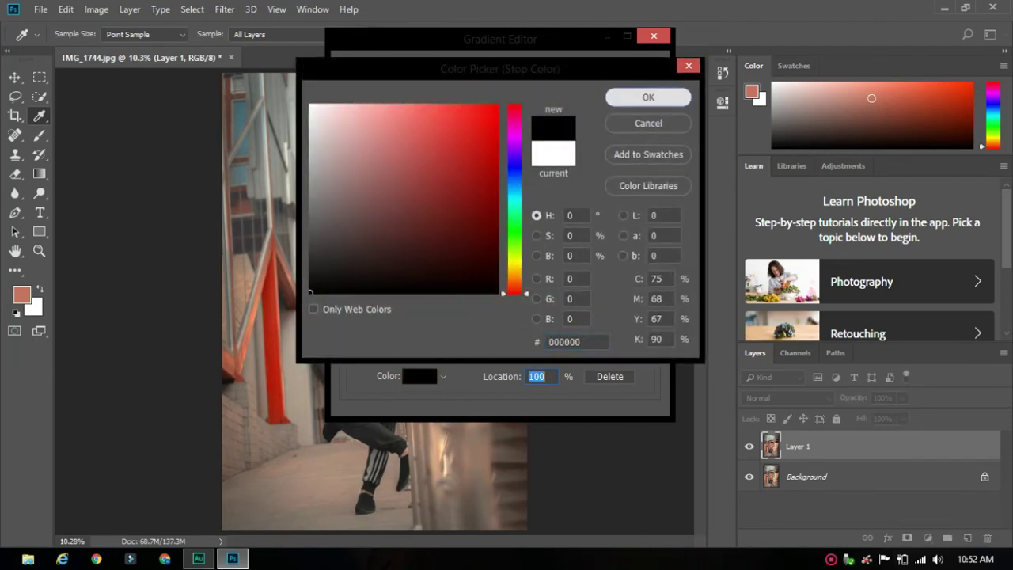
click(648, 97)
click(640, 70)
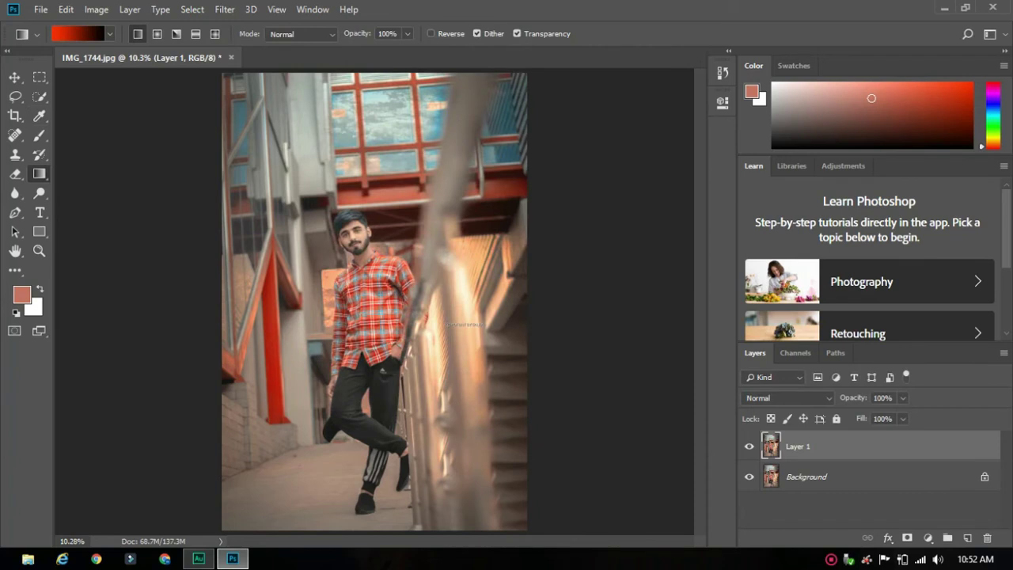
Fill Layer 1 with the red-to-black gradient diagonally from the photo's upper-left corner towards its middle, and undo the fill
drag(218, 70, 410, 329)
mouse_move(352, 251)
mouse_down()
mouse_move(382, 289)
mouse_move(333, 223)
mouse_move(353, 251)
mouse_up()
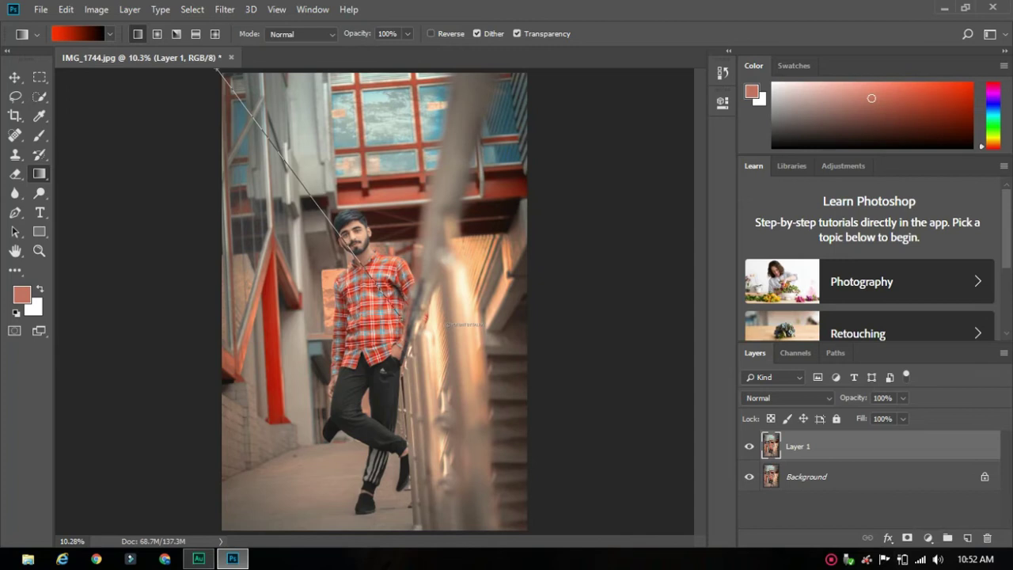
drag(379, 290, 409, 341)
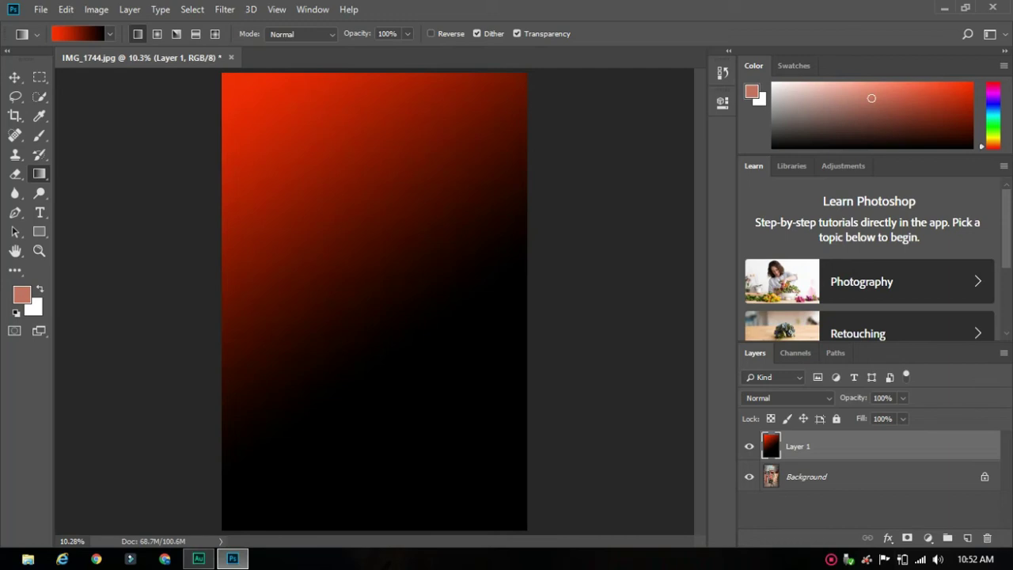
key(ctrl+z)
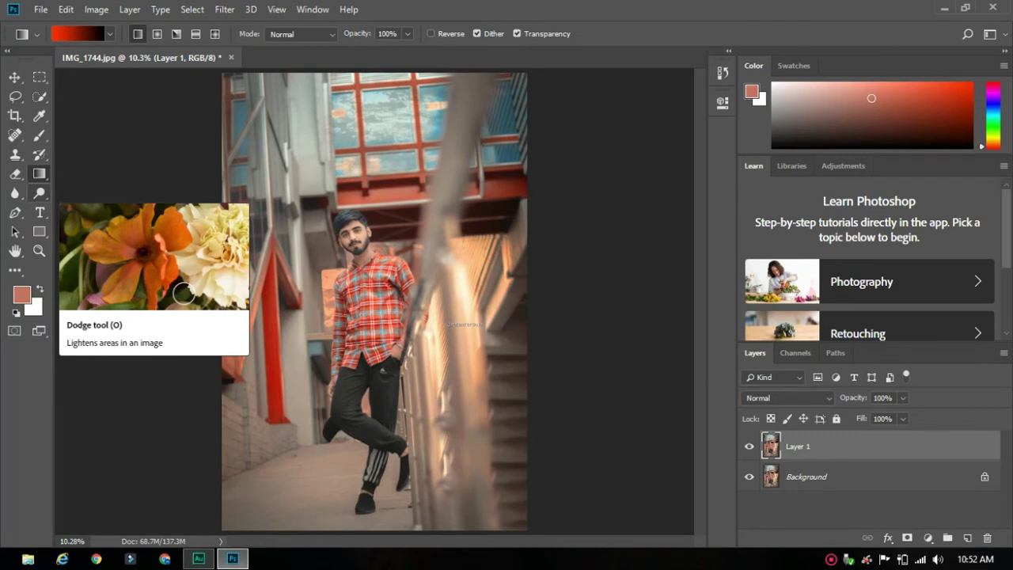
Enlarge the Dodge tool's brush to 250 and examine the man's face up close
click(15, 193)
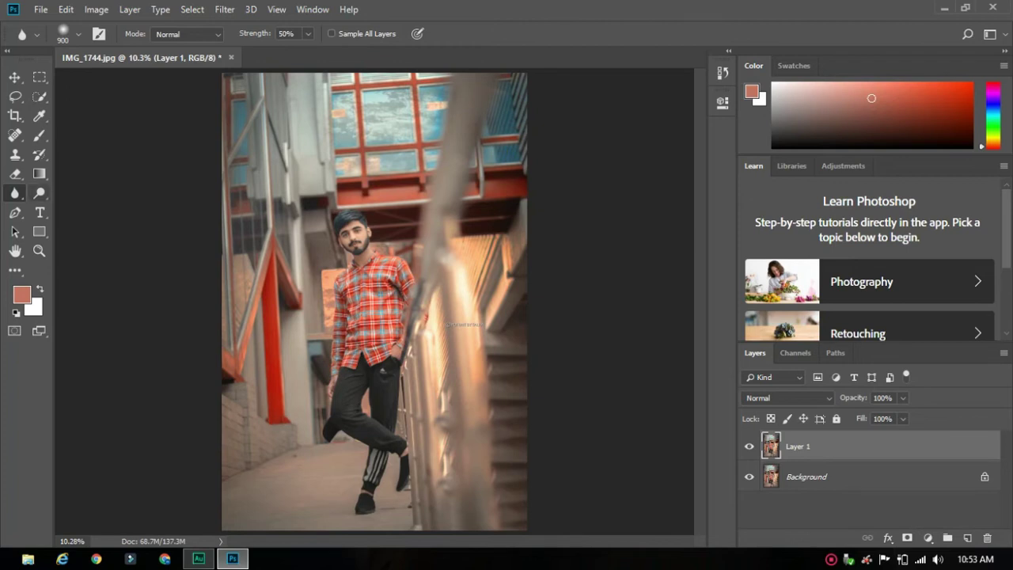
key(o)
key(ctrl+plus)
key(ctrl+plus)
key(ctrl+plus)
key(ctrl+plus)
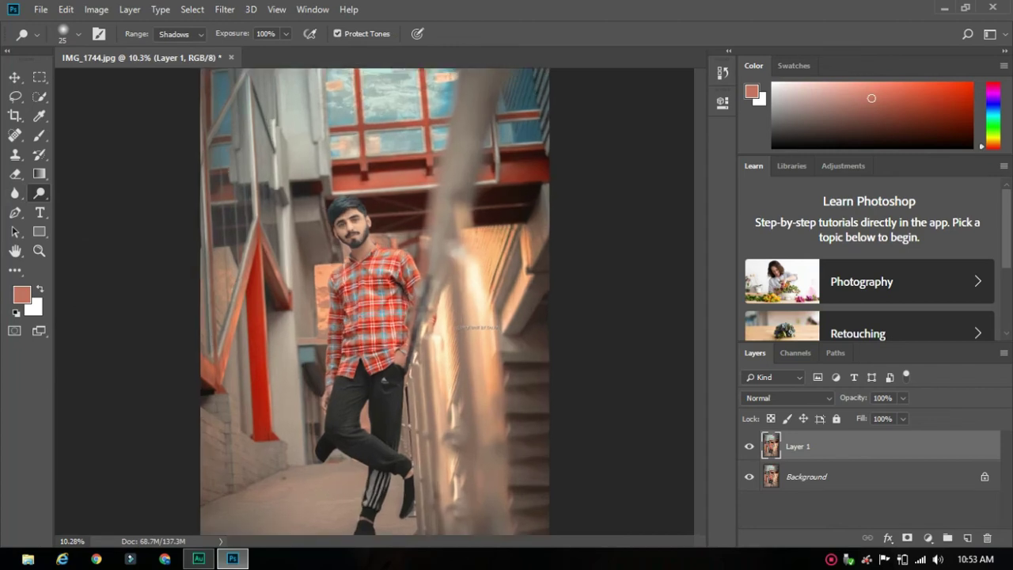
key(bracketright)
key(bracketright)
key(bracketright)
key(bracketright)
key(bracketright)
key(bracketright)
key(bracketright)
key(bracketright)
key(bracketright)
key(bracketright)
key(bracketright)
key(bracketright)
key(bracketright)
key(bracketright)
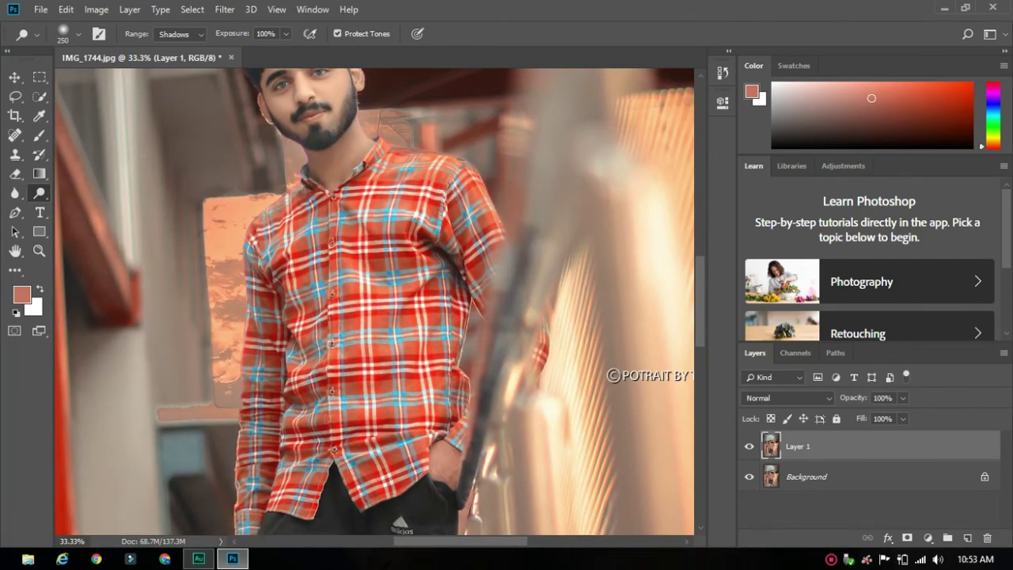
key(ctrl+plus)
key(ctrl+plus)
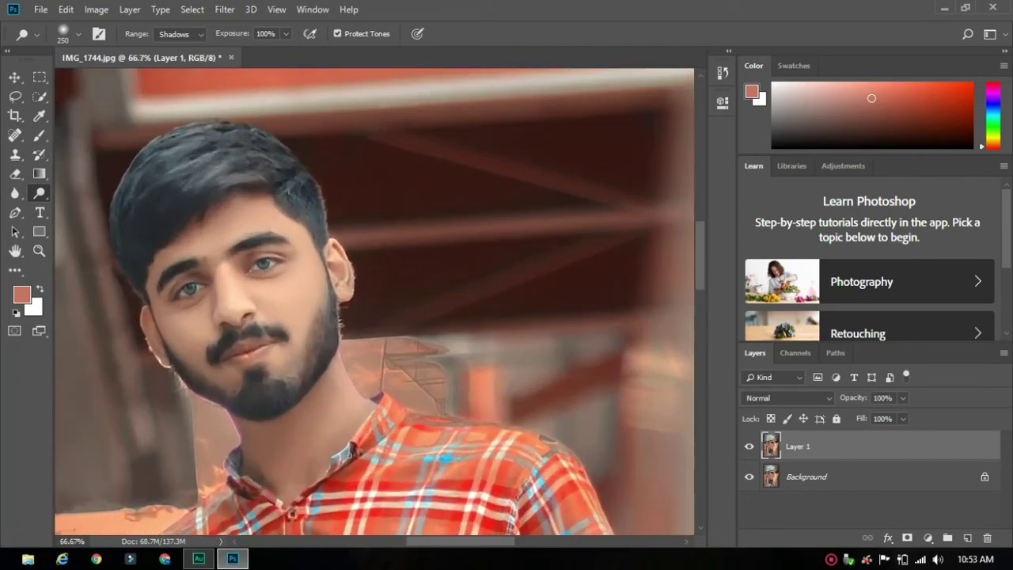
key(ctrl+plus)
key(p)
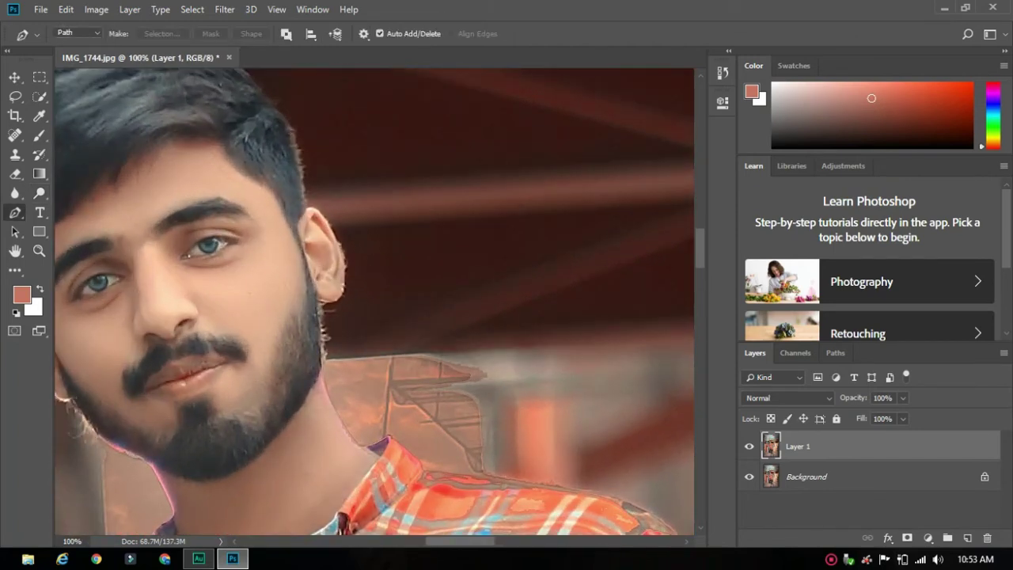
Switch back to the Dodge tool and reduce its brush size to 50
key(b)
key(o)
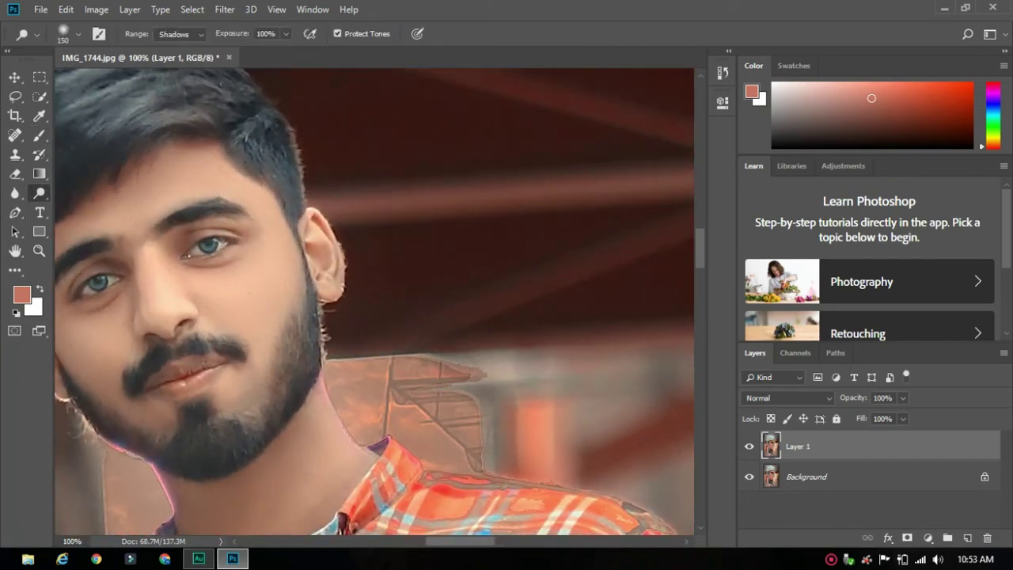
key(bracketleft)
key(bracketleft)
key(bracketleft)
key(ctrl+minus)
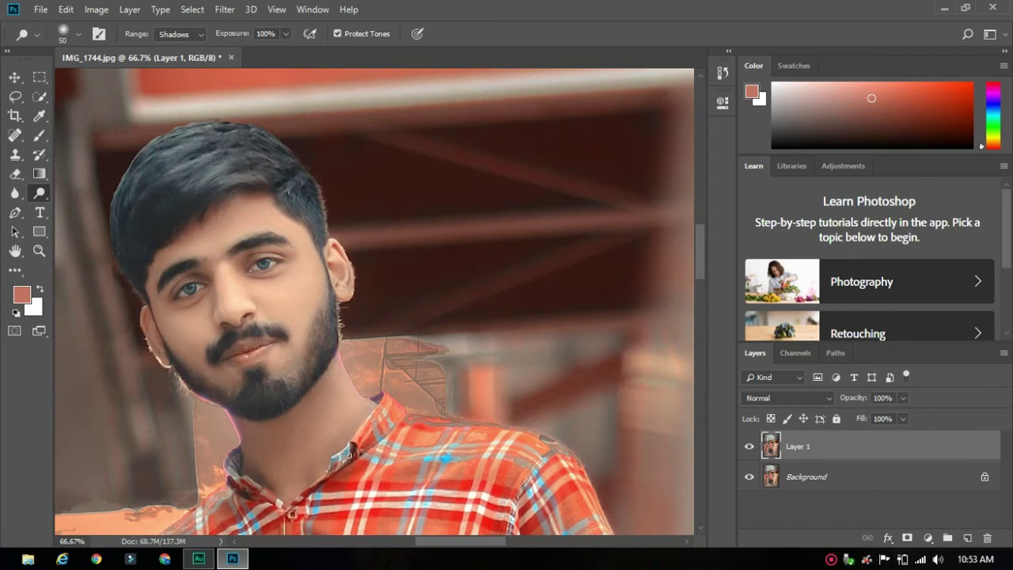
Lighten a short streak of the floor beside the man with the Dodge tool at size 600, using the Shadows range
key(ctrl+0)
key(bracketright)
key(bracketright)
key(bracketright)
key(bracketright)
key(bracketright)
key(bracketright)
key(bracketright)
key(bracketright)
key(bracketright)
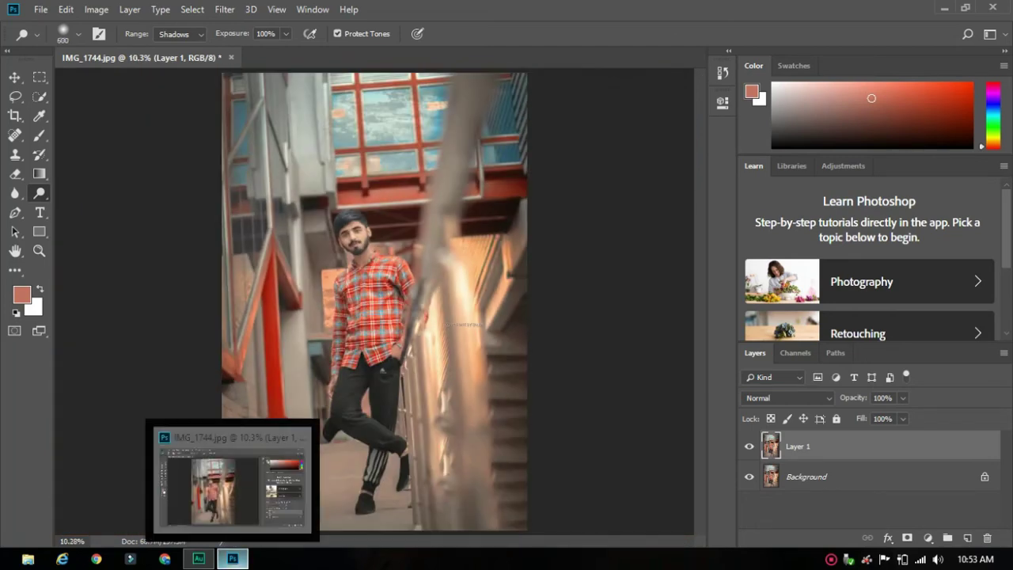
key(bracketright)
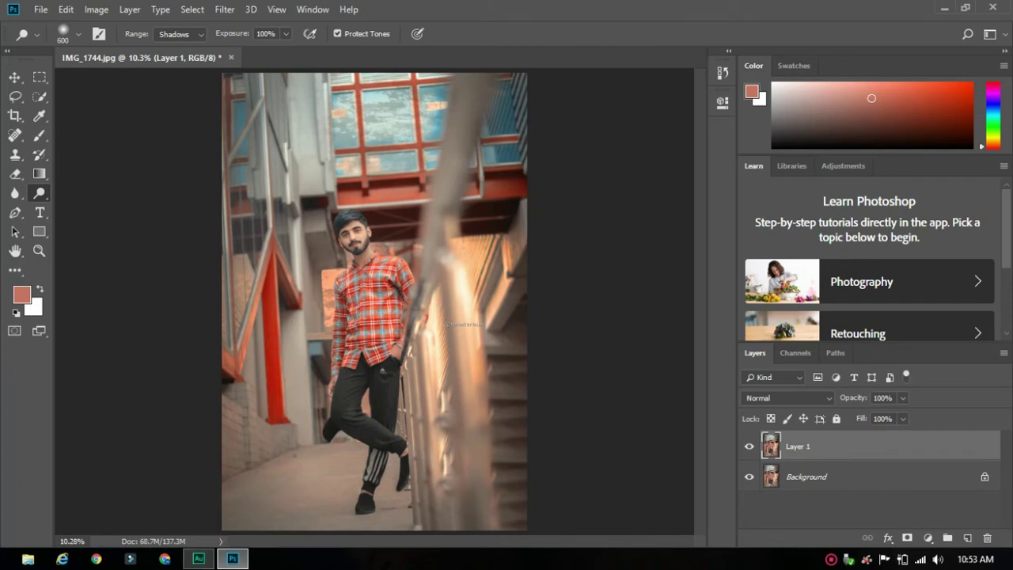
drag(283, 521, 284, 500)
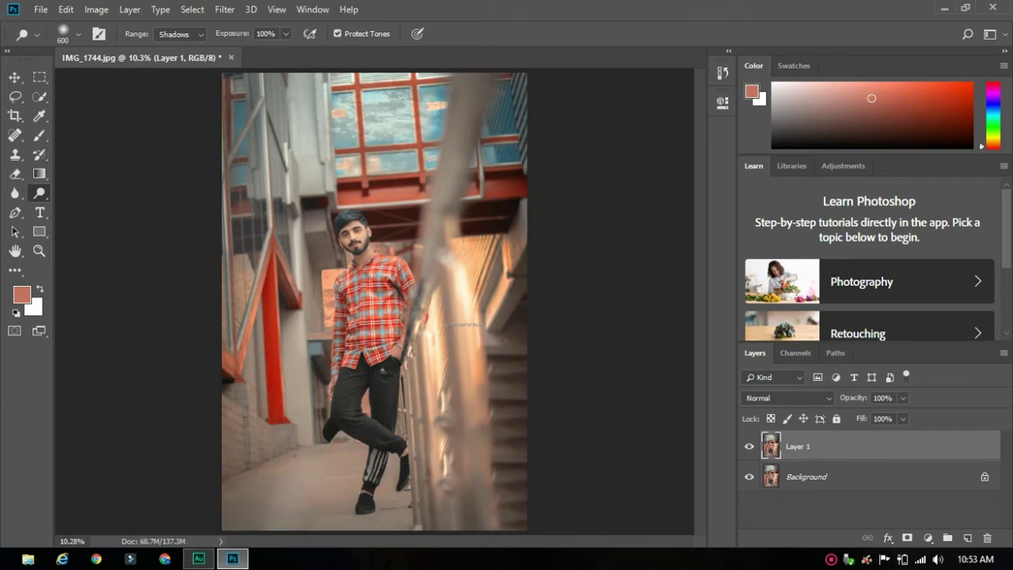
Set the Dodge range to Midtones and lighten a vertical streak on the floor beside the man's feet
click(180, 34)
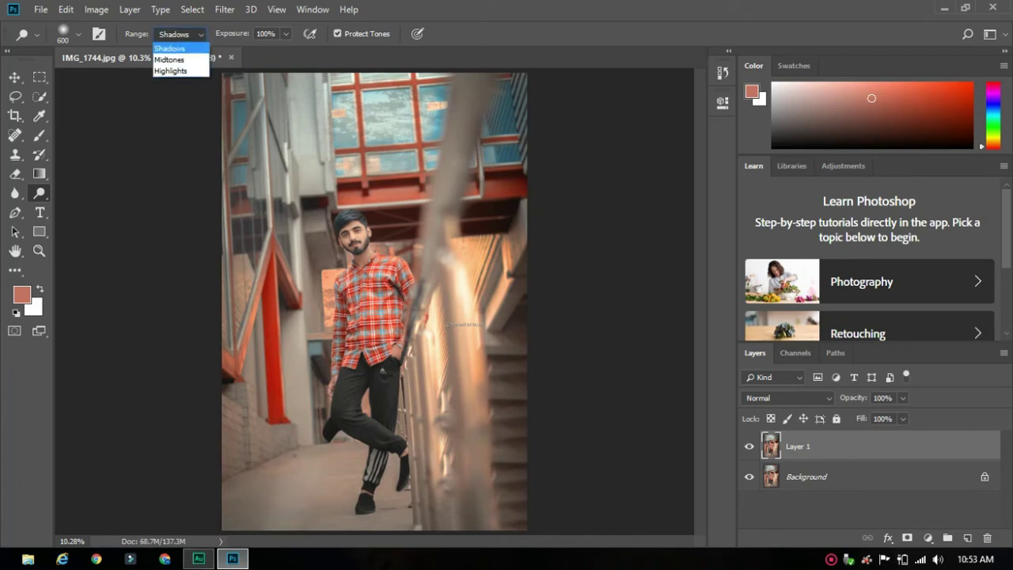
click(169, 60)
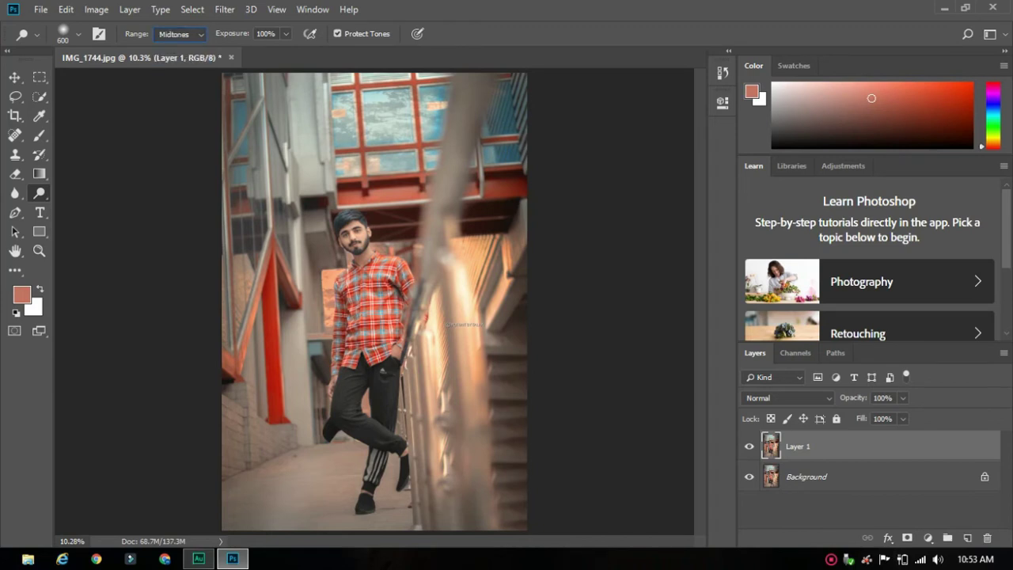
drag(298, 506, 298, 463)
Set the Dodge range to Shadows and brush down over the man's trousers to the floor
click(180, 34)
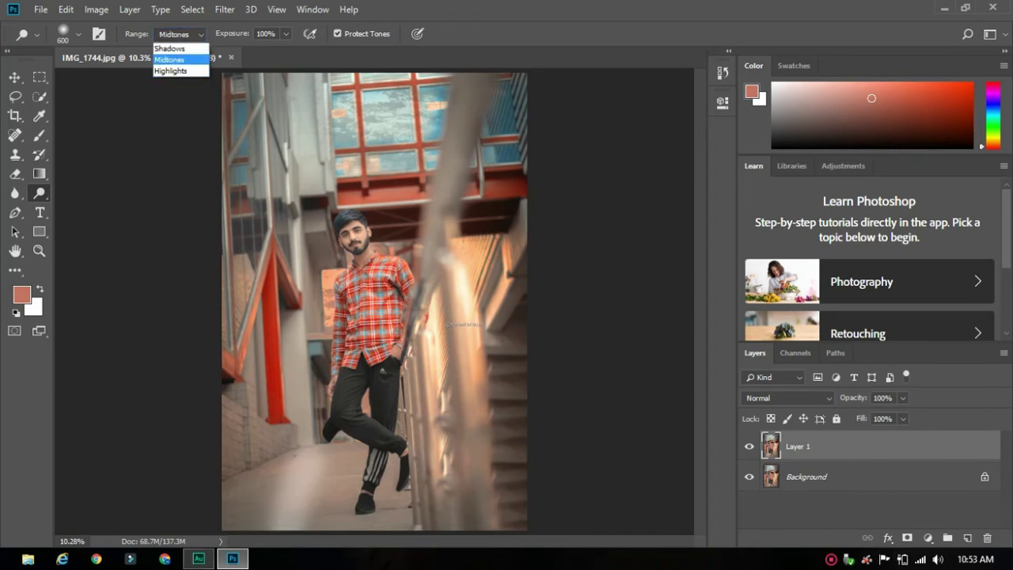
click(169, 47)
drag(369, 393, 342, 513)
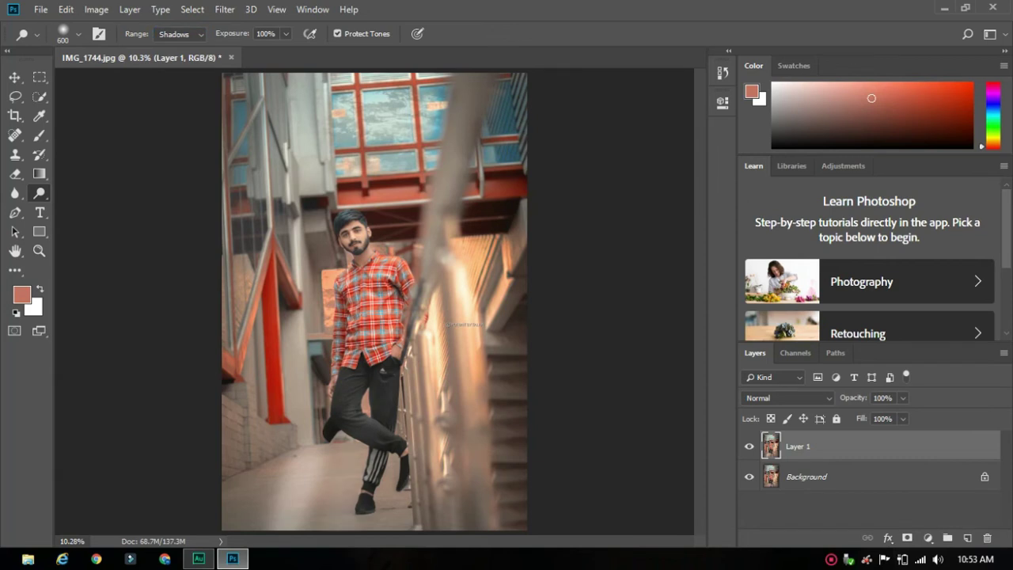
Dodge from the man's face down to the floor with the Highlights range, and undo the last three strokes
click(180, 34)
click(169, 68)
drag(360, 236, 309, 474)
key(ctrl+z)
key(ctrl+alt+z)
key(ctrl+alt+z)
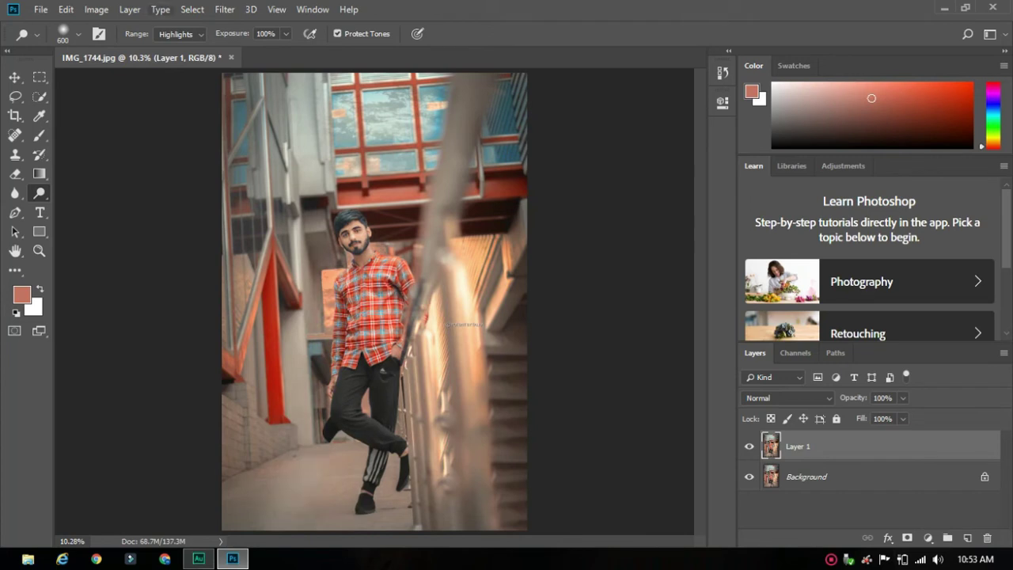
Set the Dodge range to Midtones and switch to the Move tool
click(180, 34)
click(174, 56)
click(14, 77)
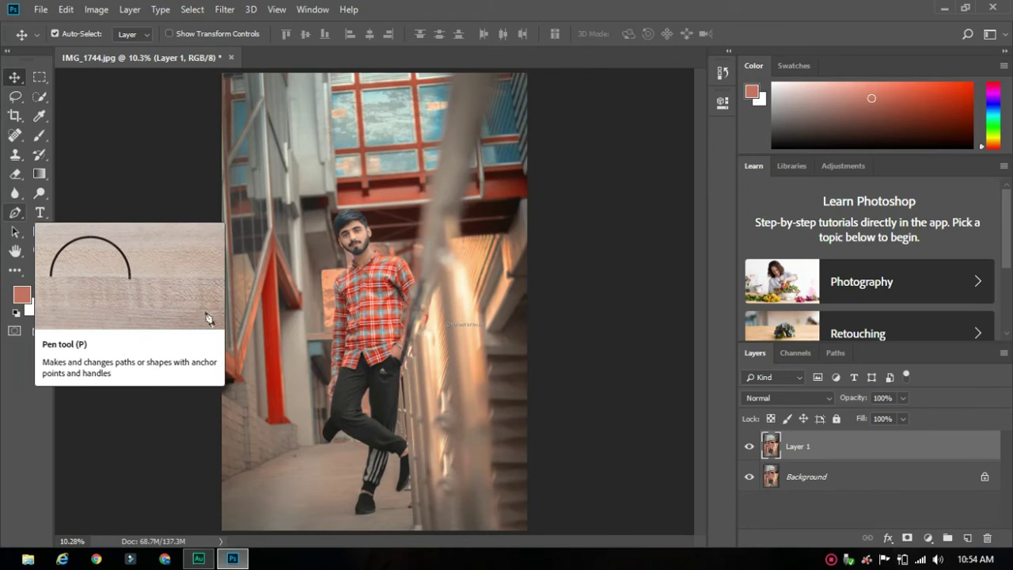
Draw a closed path around the man's head and torso with the Pen tool
click(15, 212)
click(315, 234)
click(293, 319)
click(303, 370)
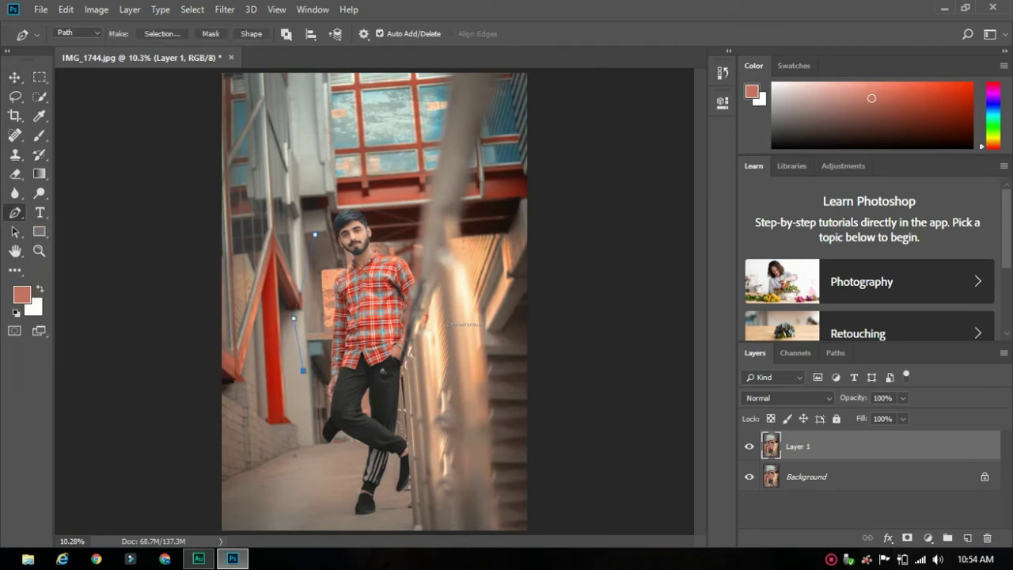
click(373, 379)
drag(398, 298, 398, 268)
drag(396, 222, 333, 211)
Convert the path into a new selection with a feather radius of 2 pixels, and deselect it
right_click(330, 245)
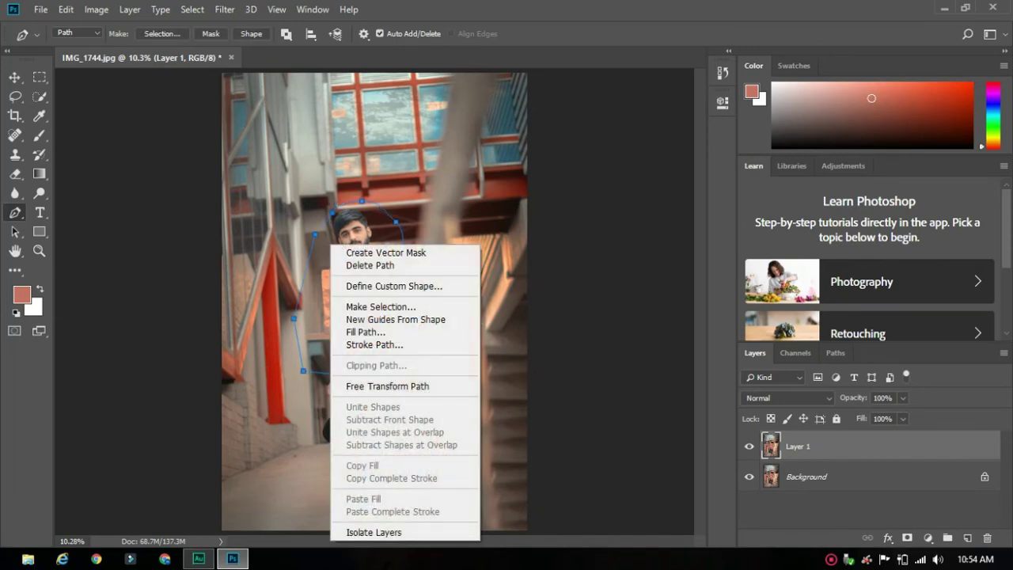
click(372, 308)
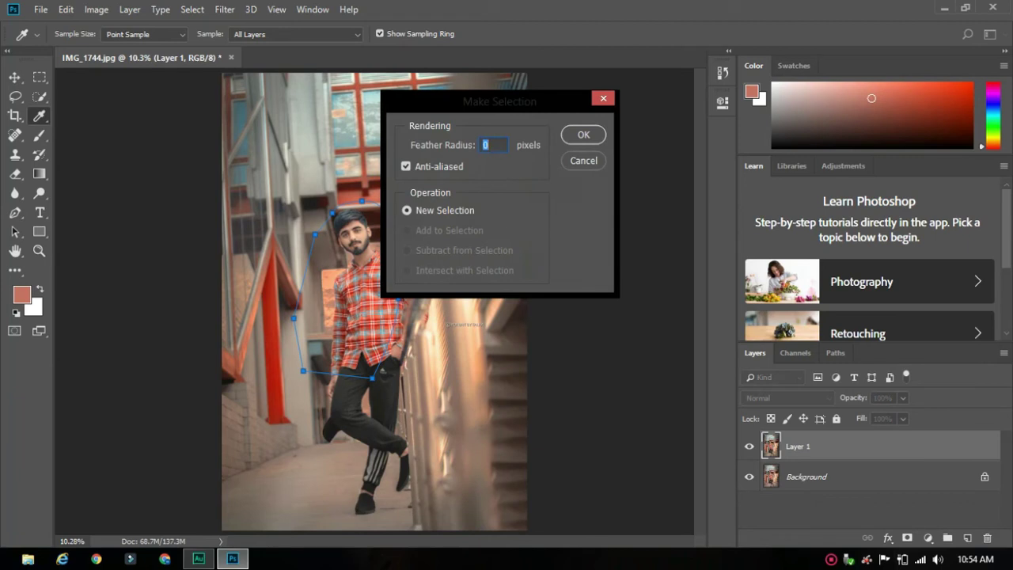
text(1)
key(BackSpace)
text(2)
key(Return)
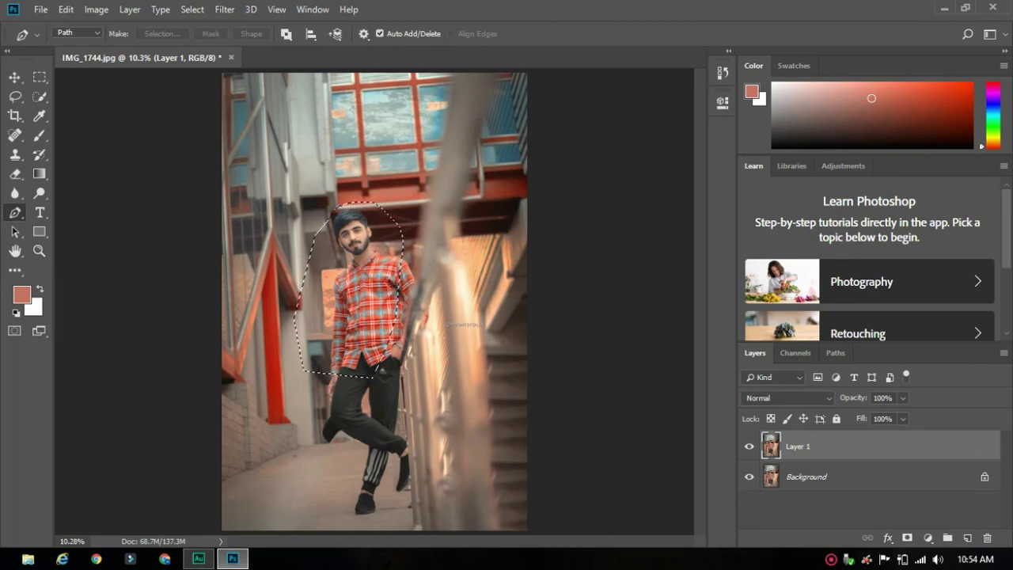
key(ctrl+d)
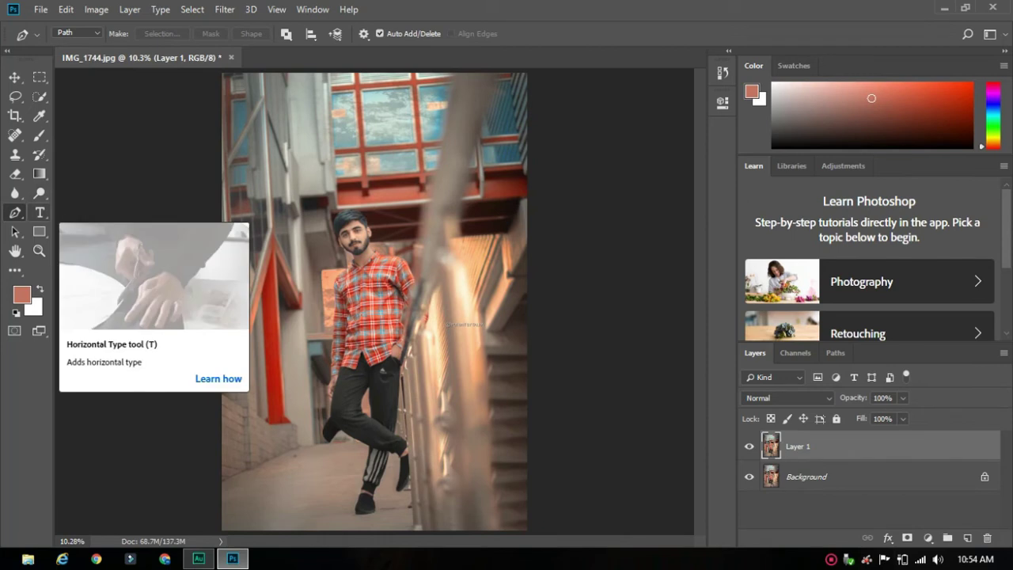
Draw a horizontal text box across the upper half of the photo and set the font size to 72 pt
click(39, 212)
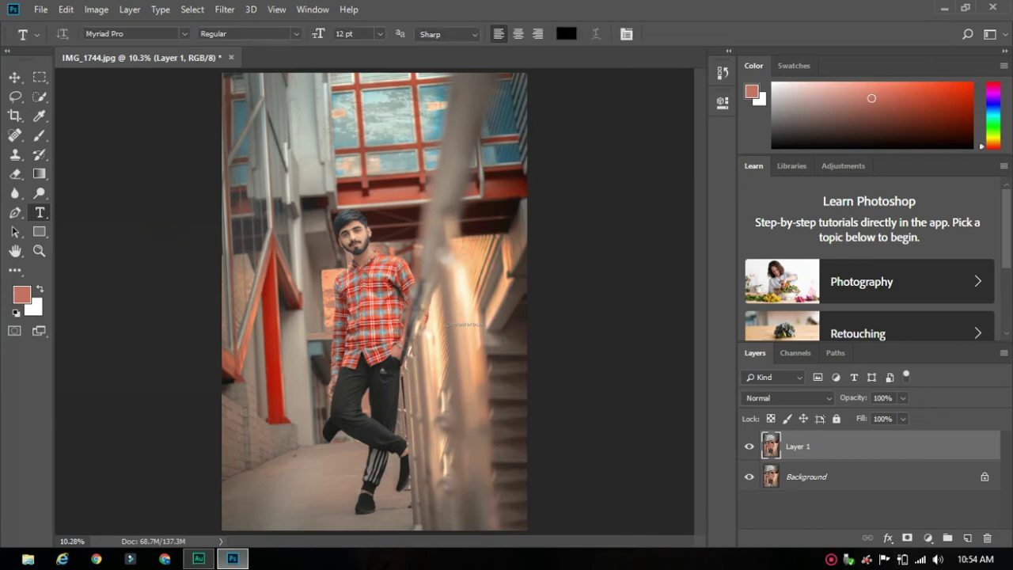
drag(244, 149, 251, 156)
drag(244, 149, 467, 361)
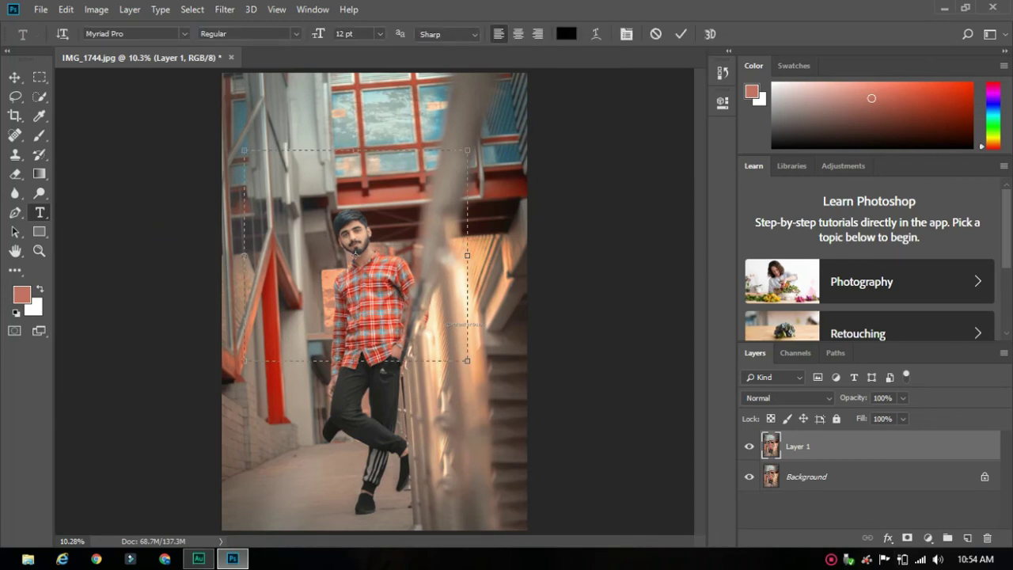
click(380, 33)
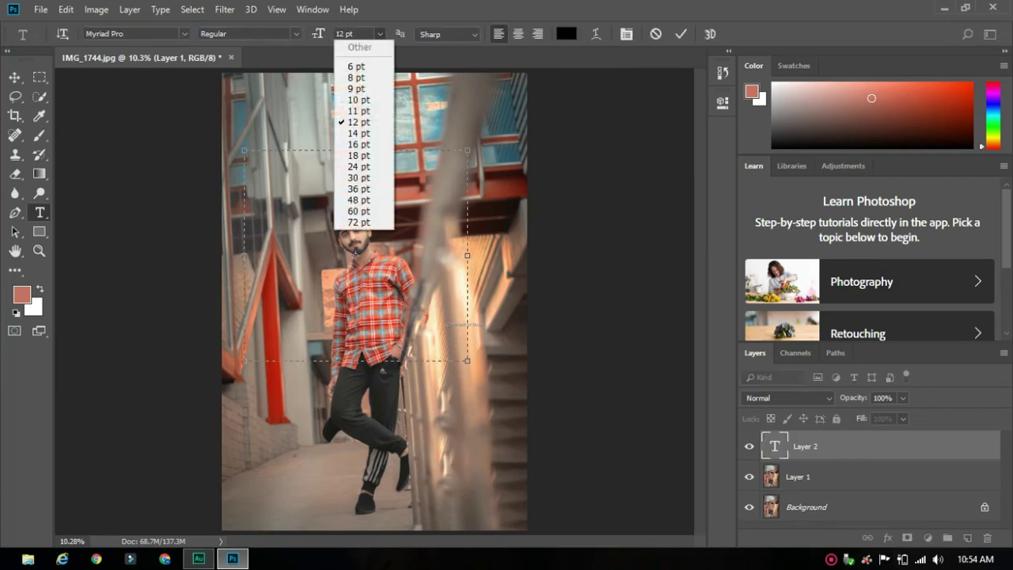
click(353, 225)
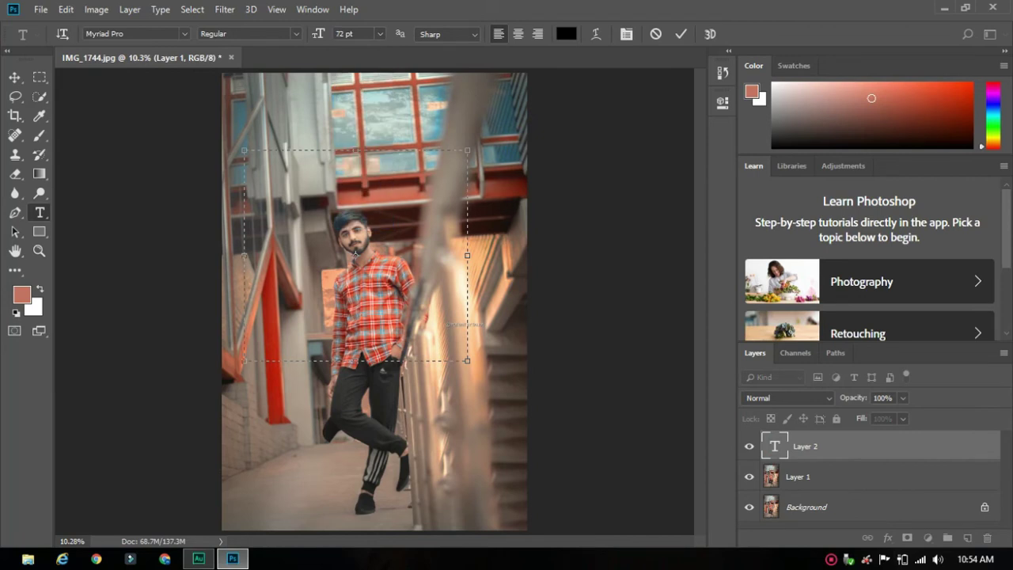
Enter sample text in the text box and cancel the text layer
text(imagesDesign)
text(qehtj[ i)
click(656, 34)
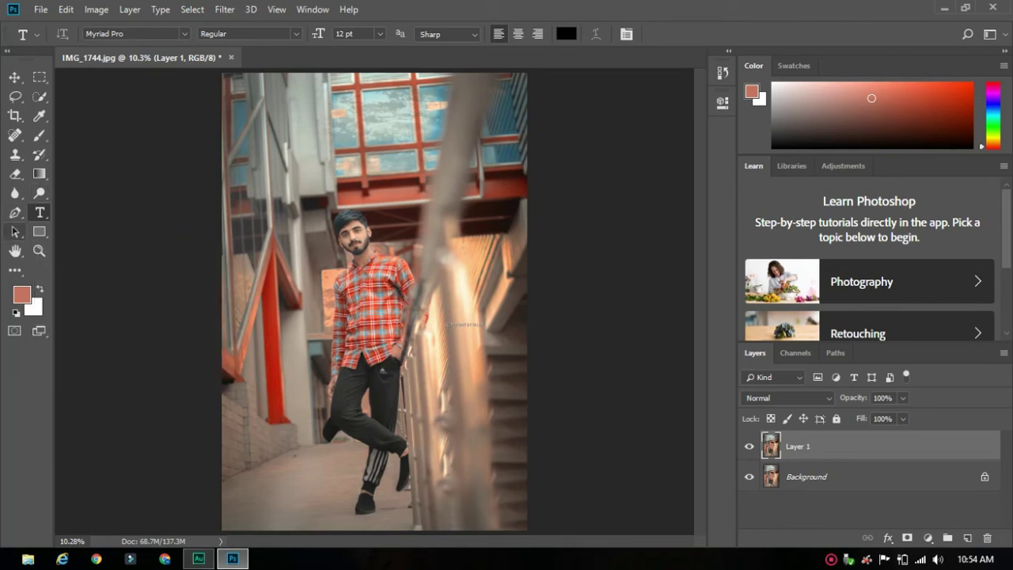
Draw a closed, curved Pen path from beside the man's head around his torso and over the window frame above him
key(a)
key(p)
click(325, 211)
click(306, 289)
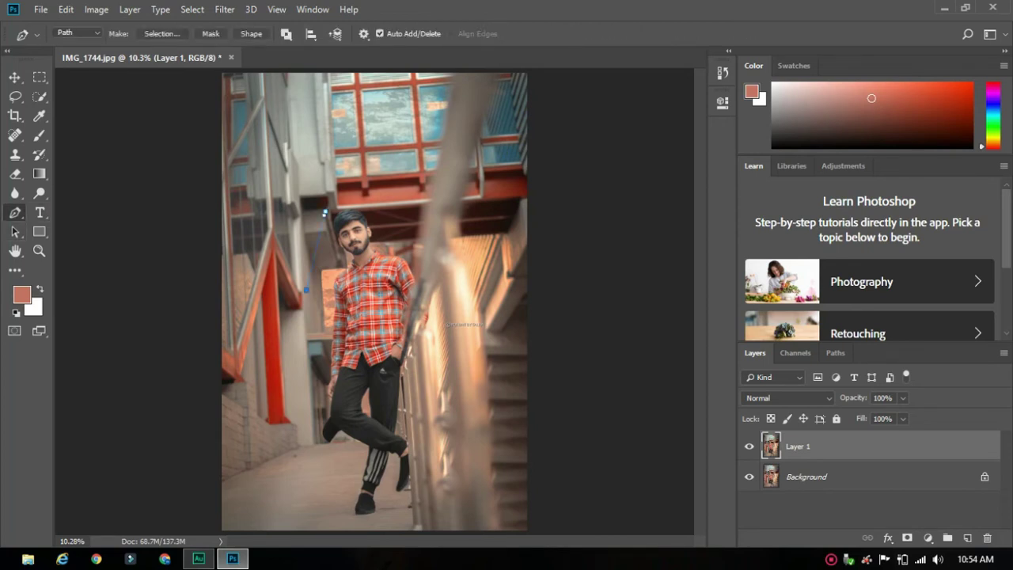
drag(404, 336, 427, 342)
drag(441, 258, 435, 238)
drag(400, 163, 370, 170)
click(321, 210)
Move the whole path down over the man's torso and back up around his head with the Path Selection tool
key(a)
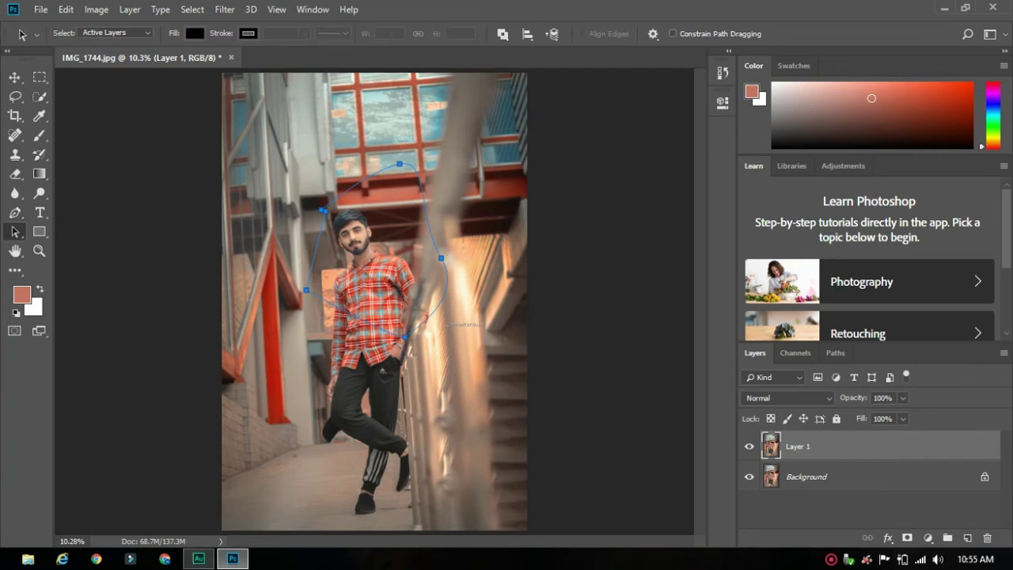
drag(394, 252, 400, 313)
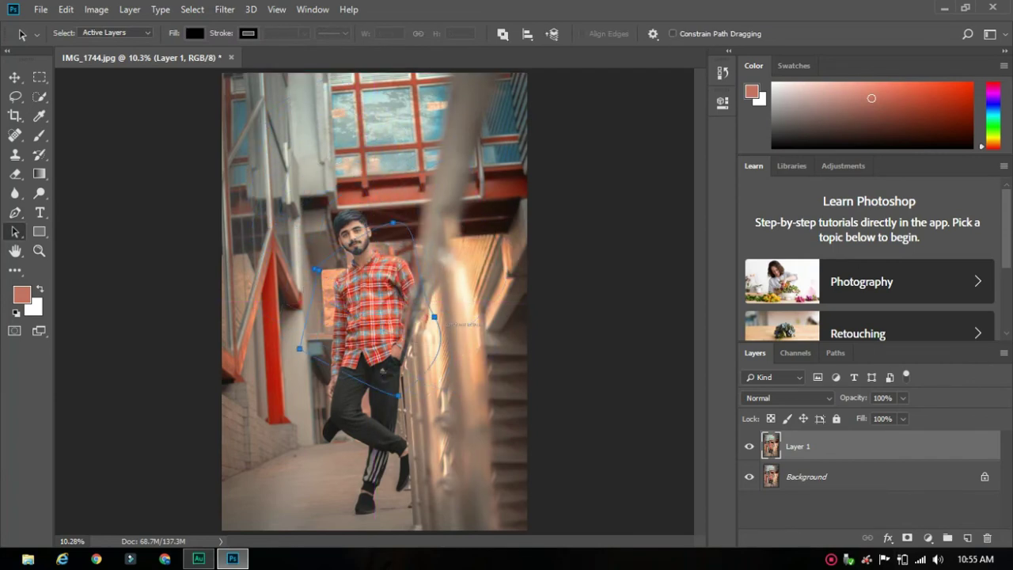
right_click(383, 340)
key(Escape)
click(14, 77)
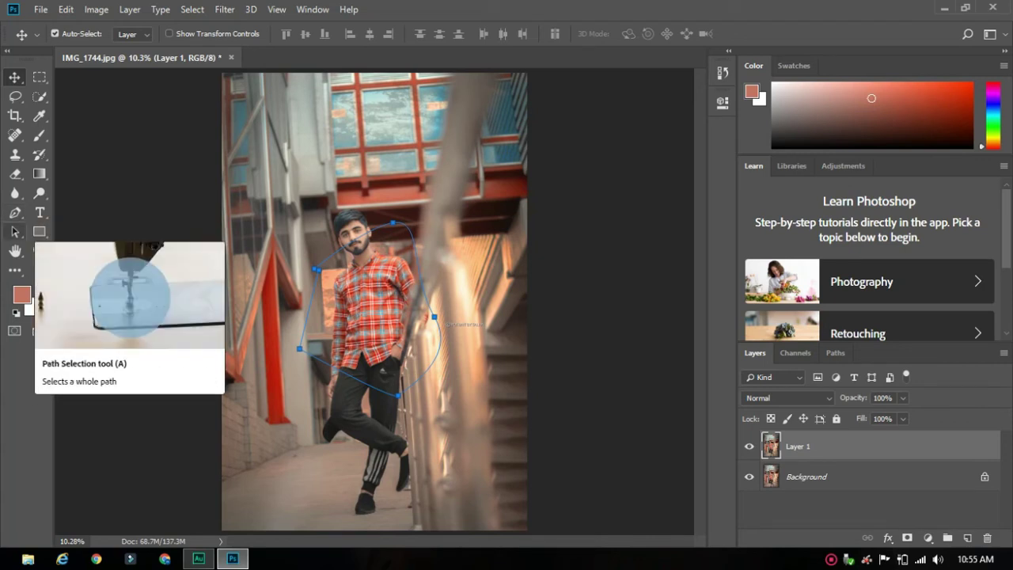
click(15, 232)
drag(423, 321, 411, 273)
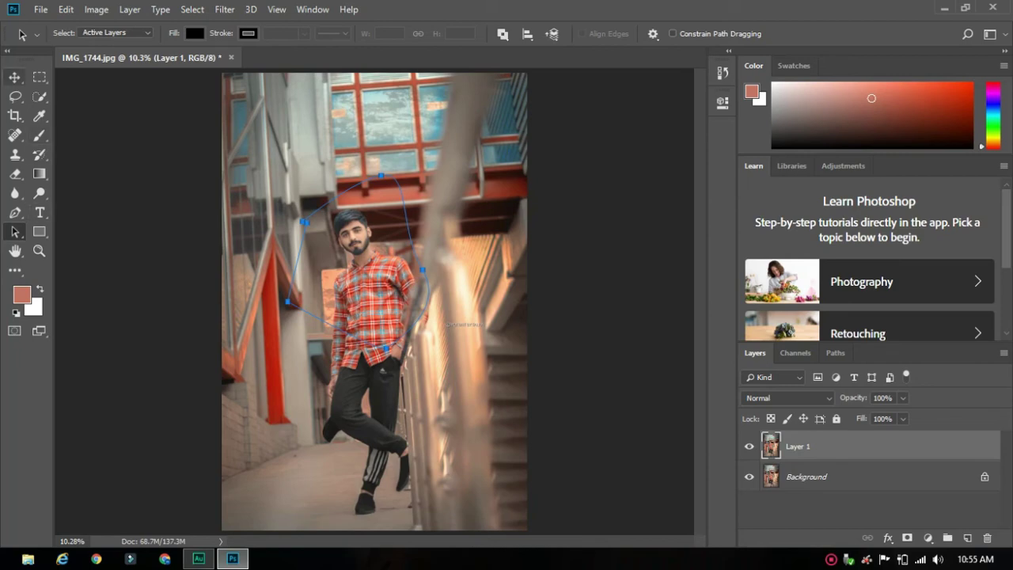
click(225, 9)
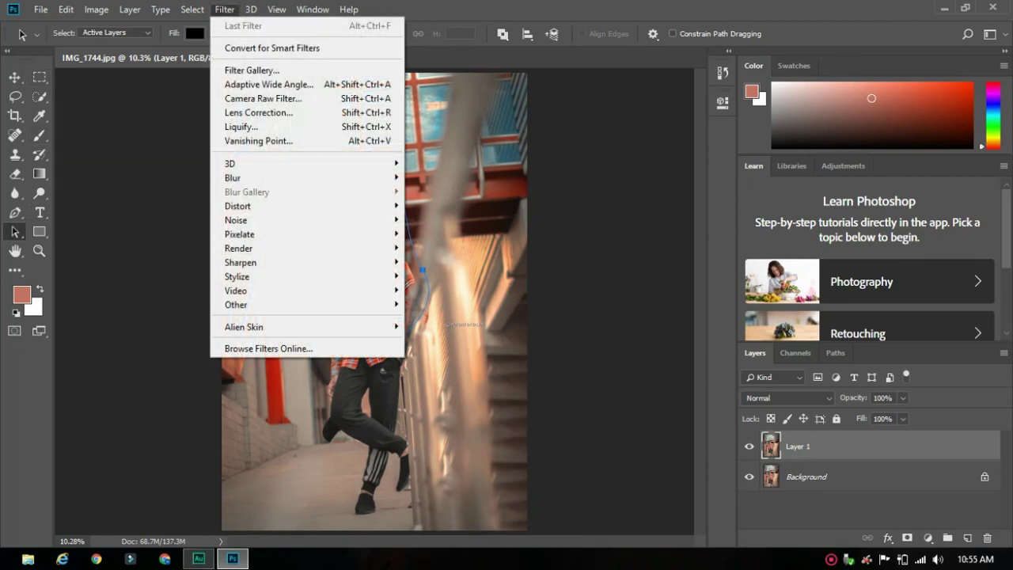
click(225, 9)
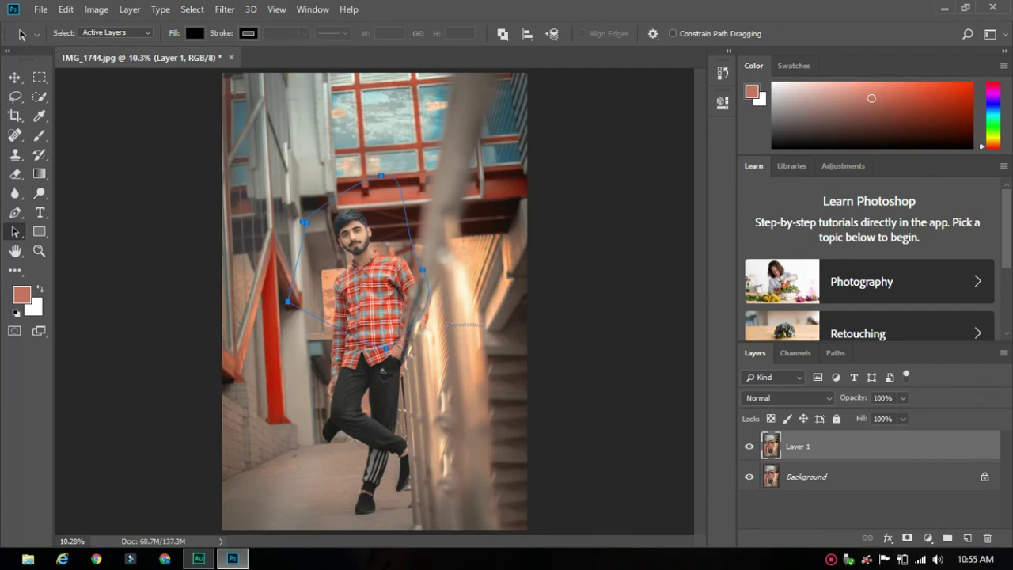
click(789, 398)
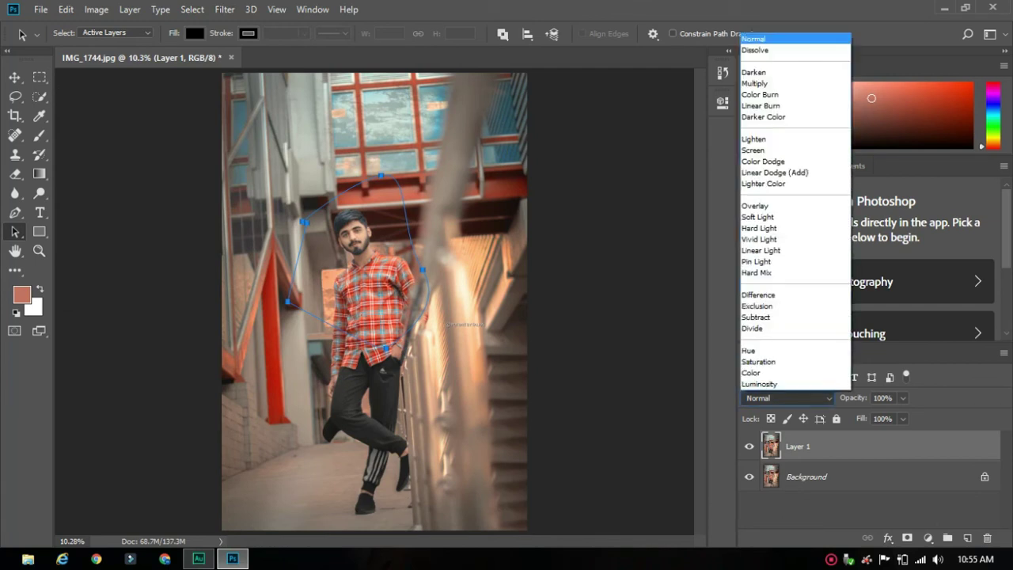
click(874, 239)
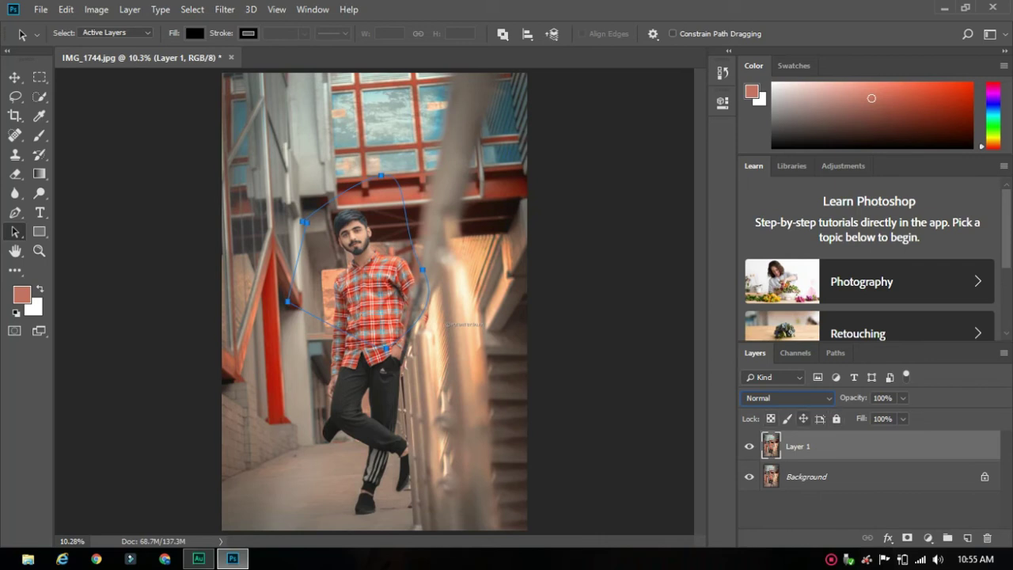
Close the tab group that holds the Learn, Libraries and Adjustments panels, keeping Layer 1's blend mode at Normal
click(787, 398)
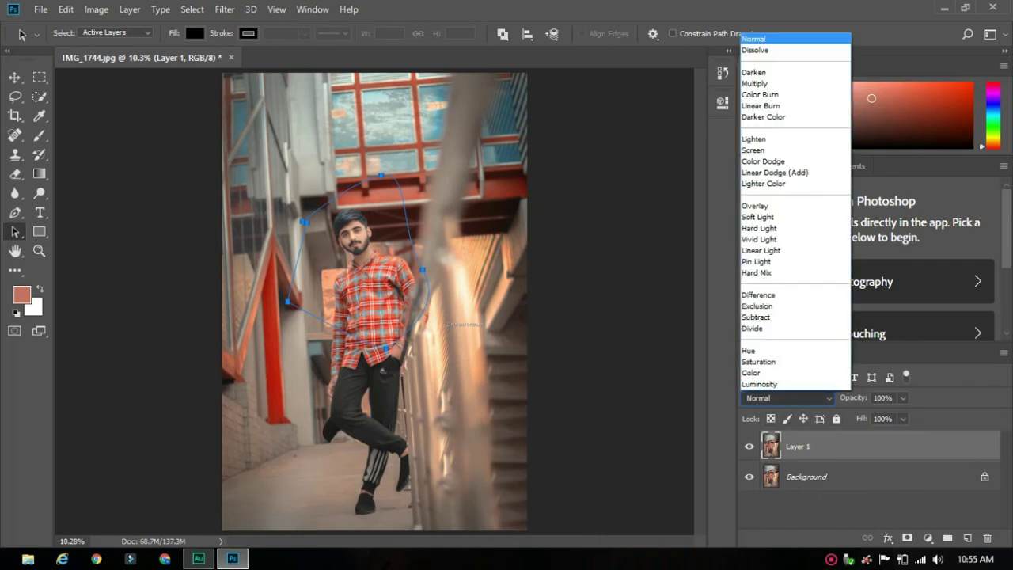
click(791, 38)
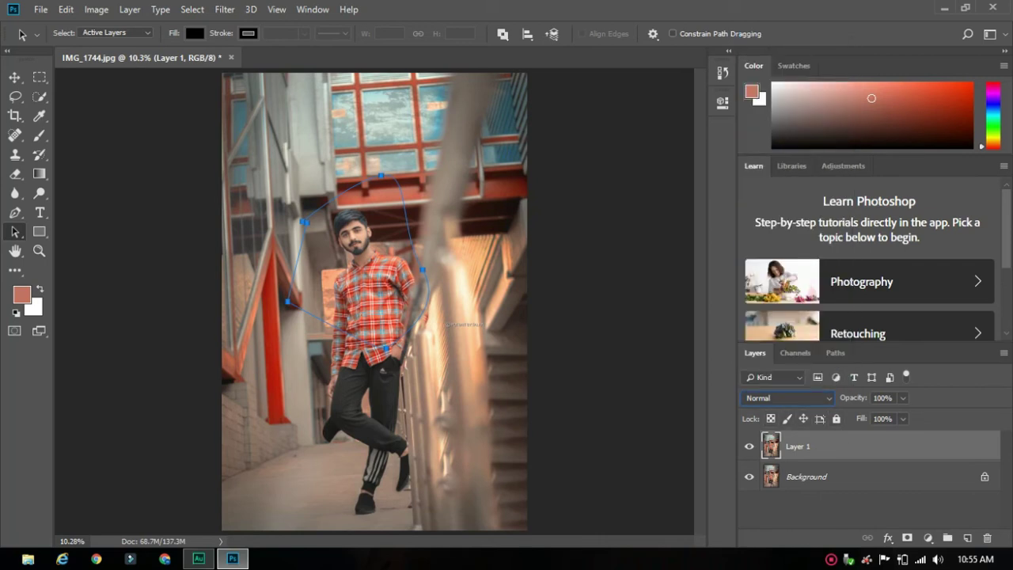
click(1003, 166)
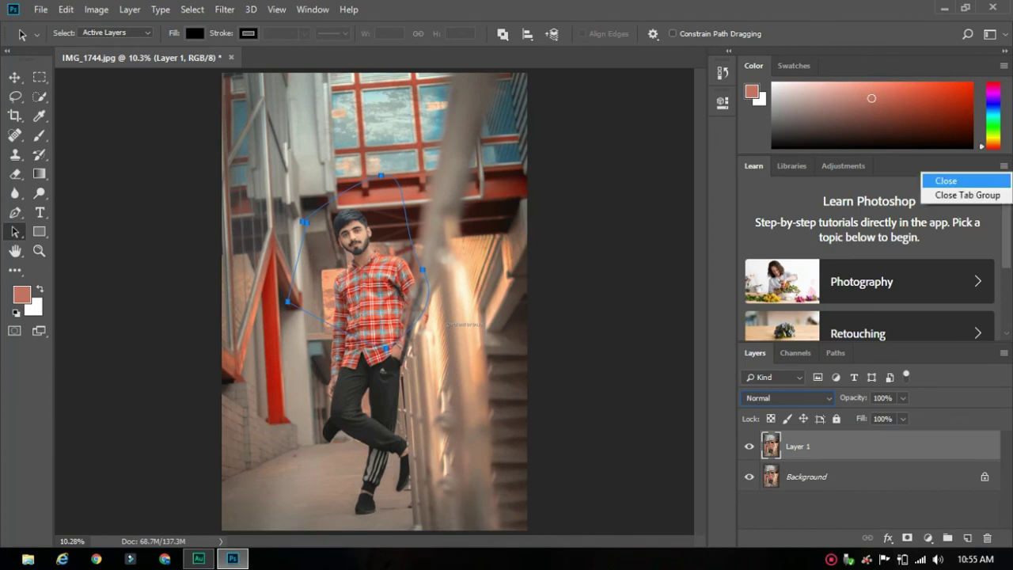
click(954, 195)
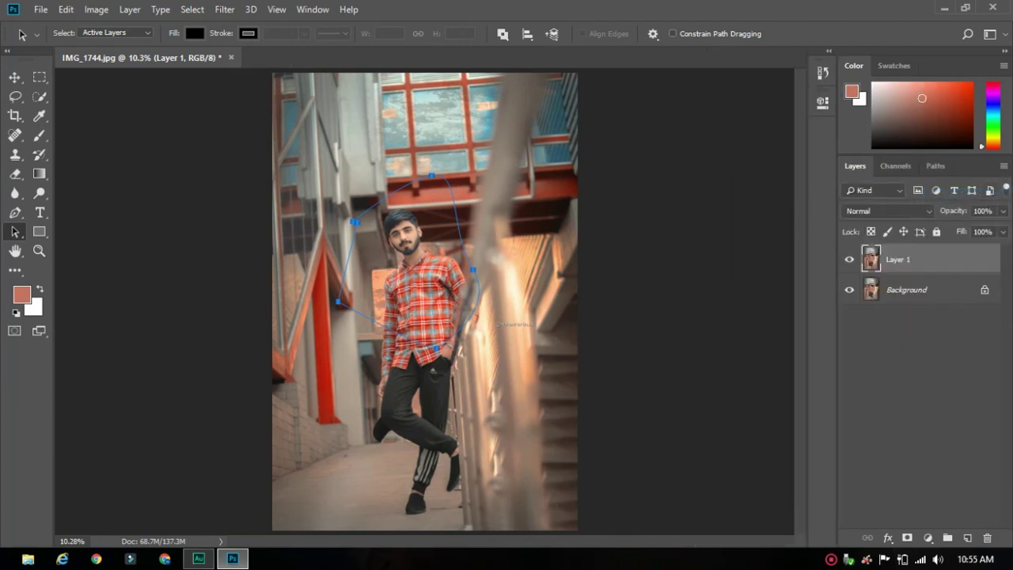
Remove the drawn path around the man's head and torso from the photo
right_click(377, 231)
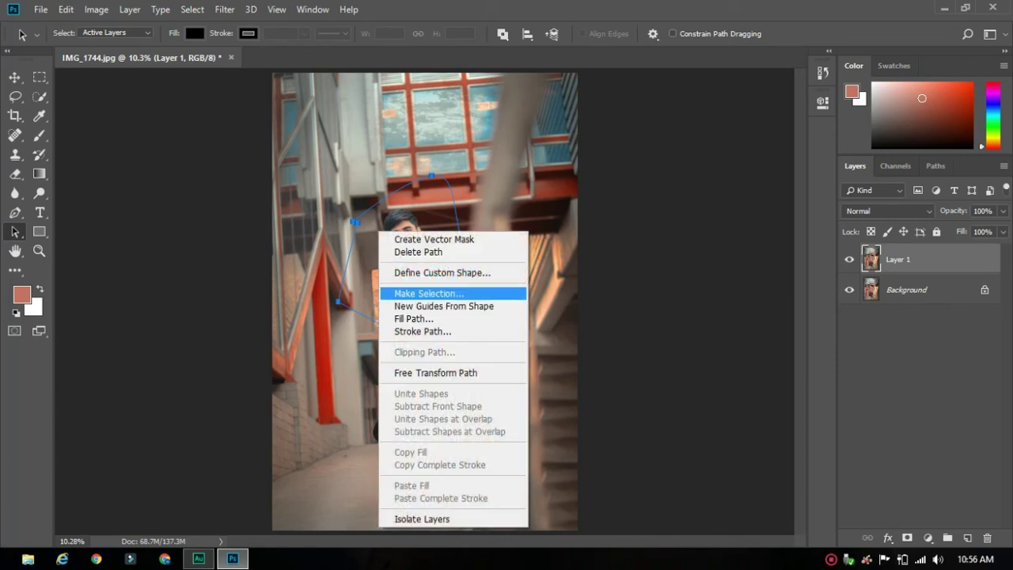
click(427, 292)
key(Return)
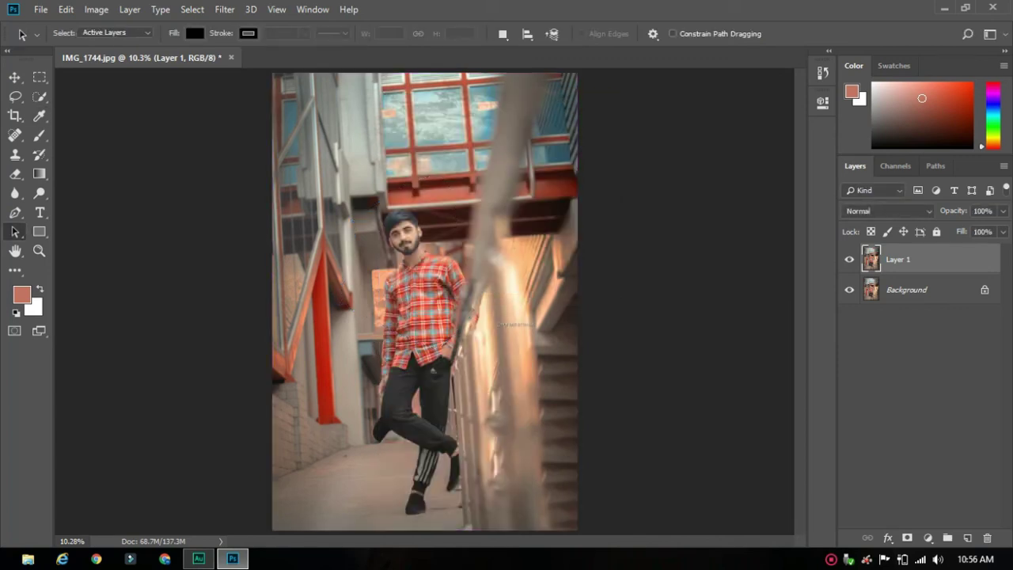
Look through the blend modes available for Layer 1 and keep Normal
click(887, 210)
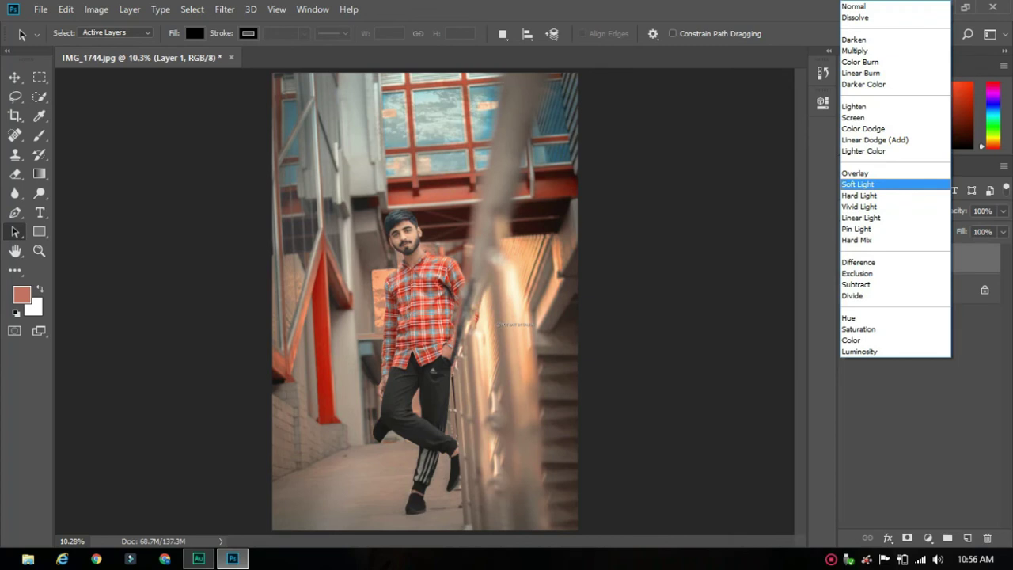
key(Up)
key(Up)
key(Up)
key(Up)
key(Up)
key(Up)
key(Up)
key(Up)
key(Up)
key(Up)
key(Up)
key(Up)
key(Up)
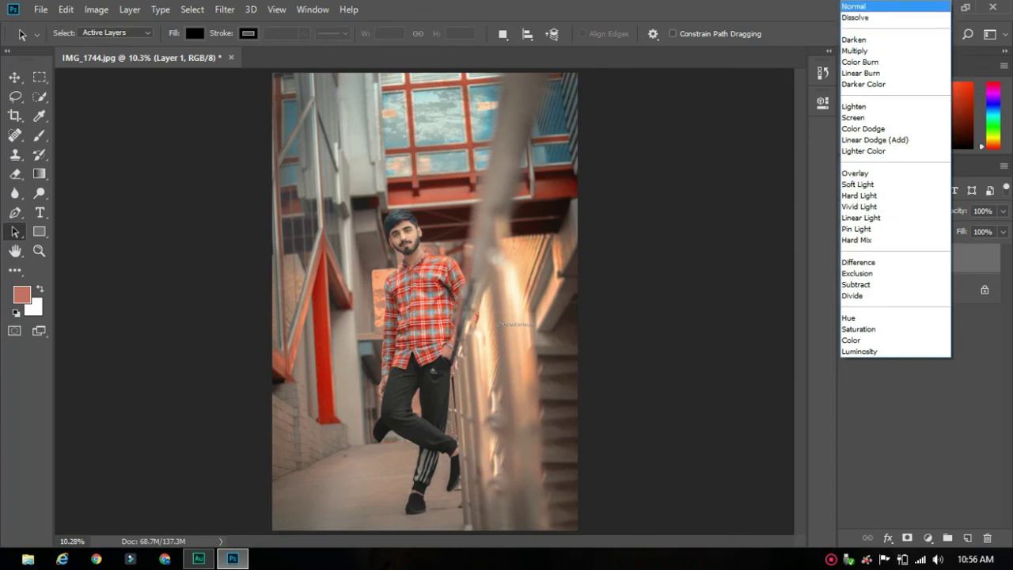
key(Return)
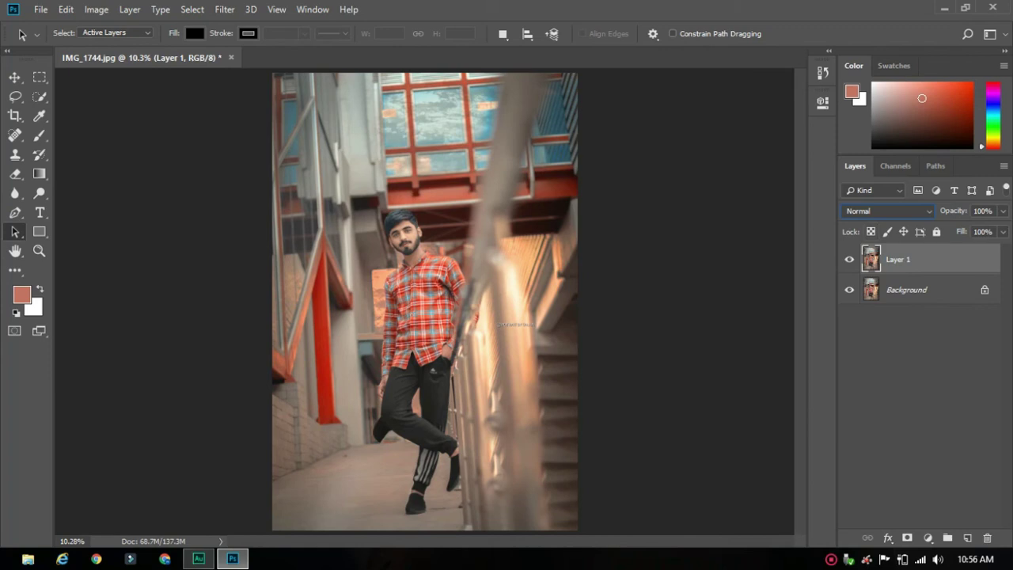
Preview Layer 1's blend modes one after another from Darken through Color, and restore Normal
key(alt+Down)
key(Down)
key(Down)
key(Return)
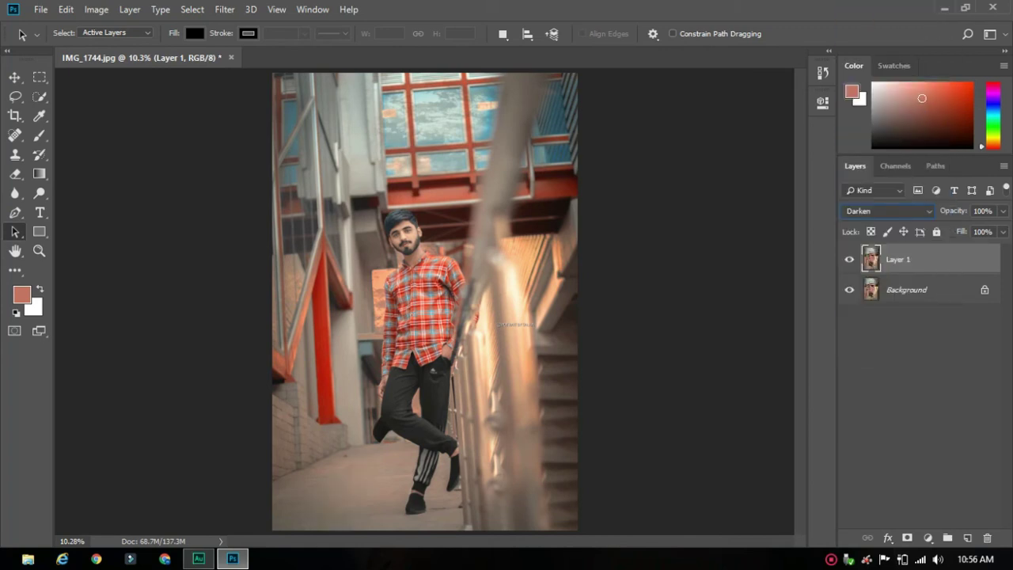
key(Down)
key(Down)
key(Down)
key(Down)
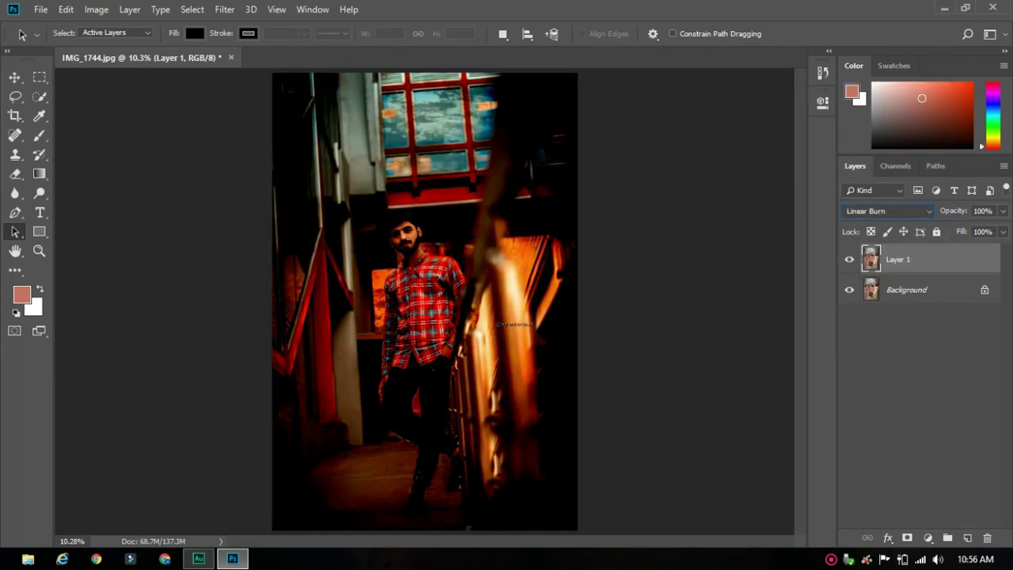
key(Down)
key(Down)
key(Down)
key(Down)
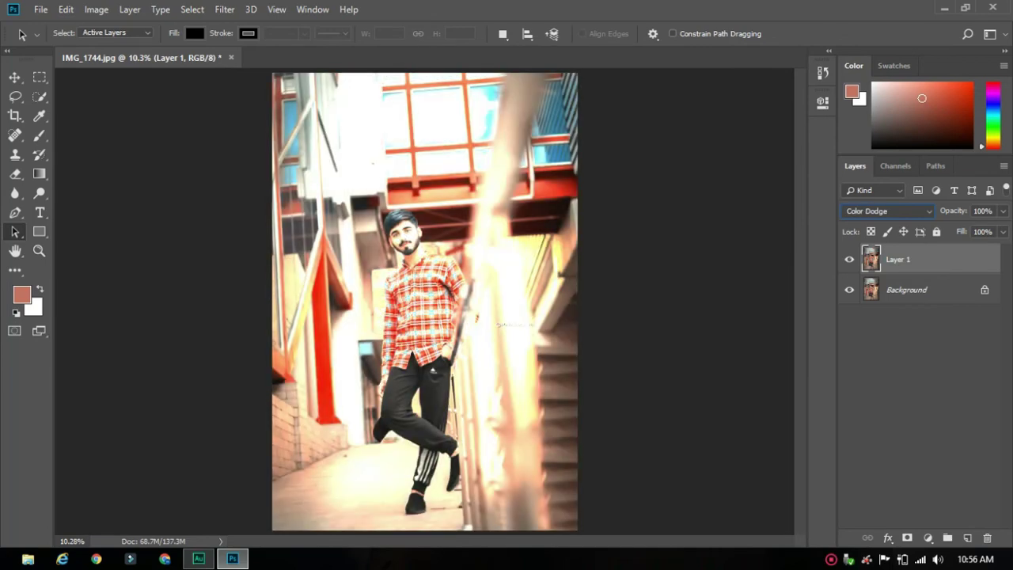
key(Down)
key(Down)
key(Down)
key(Down)
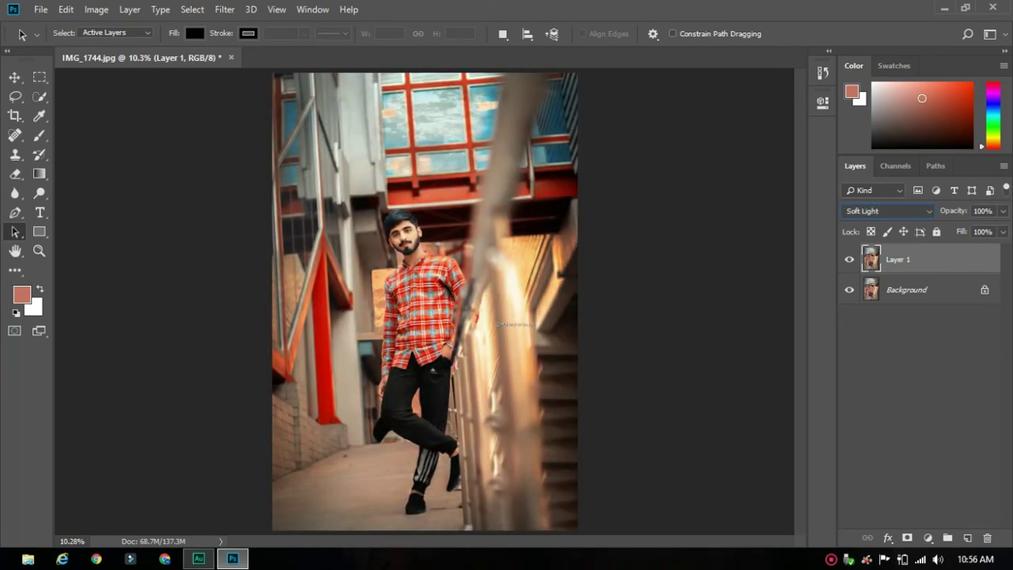
key(Down)
key(Down)
key(Down)
key(Down)
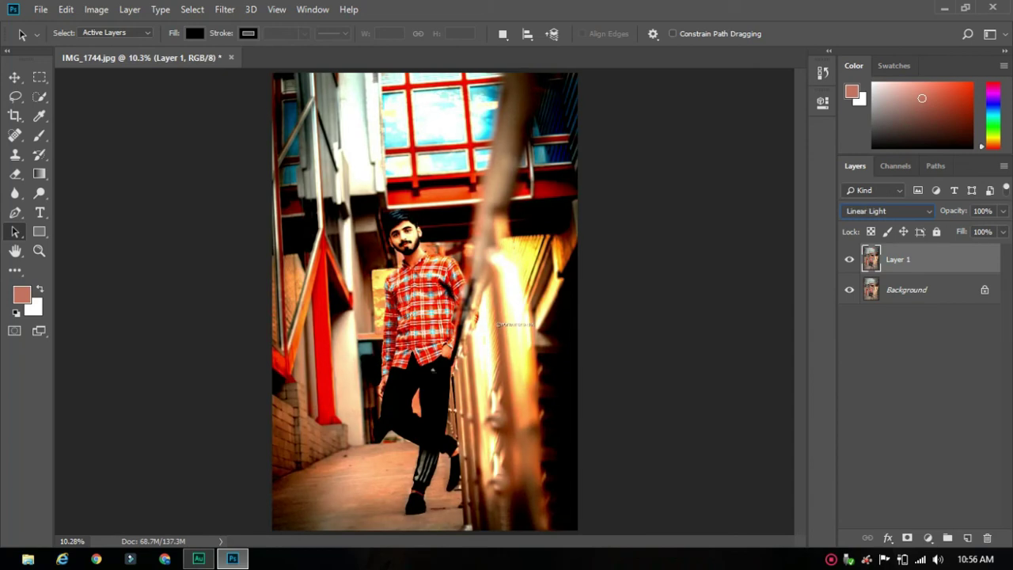
key(Down)
key(Down)
key(Down)
key(Down)
key(Down)
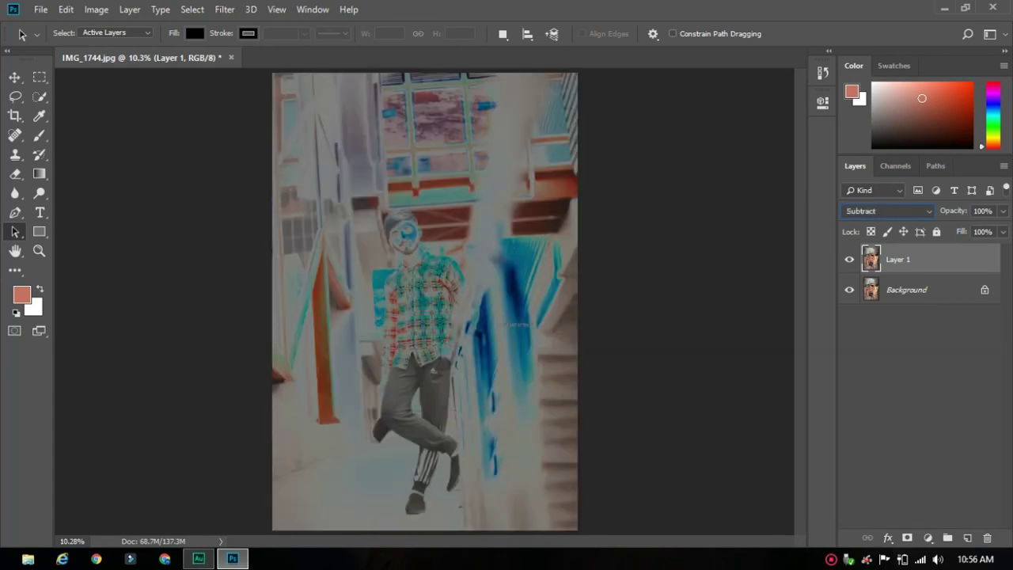
key(Down)
key(Down)
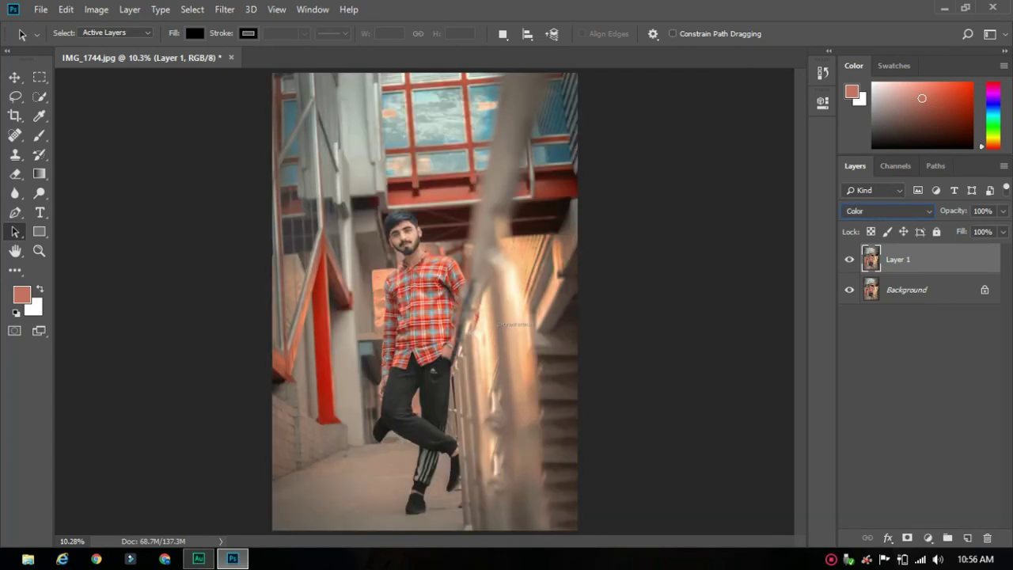
click(888, 211)
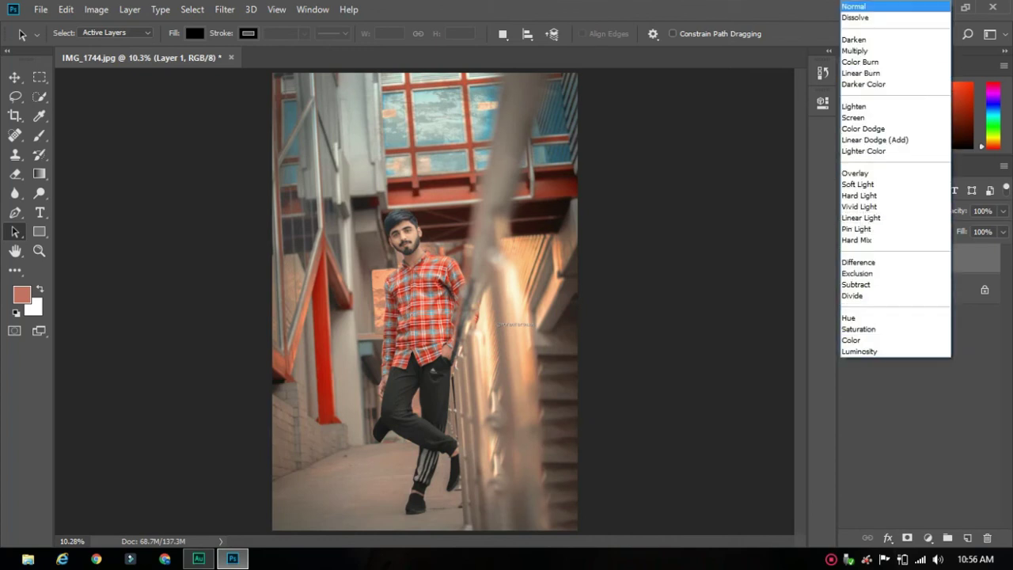
click(879, 6)
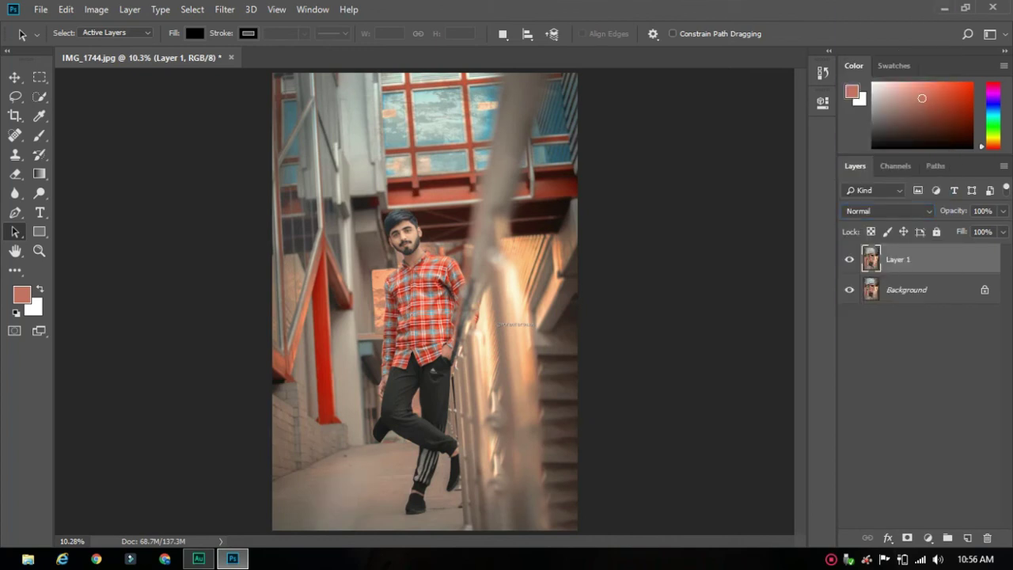
View the layer styles and the fill and adjustment layer types available for Layer 1
click(888, 537)
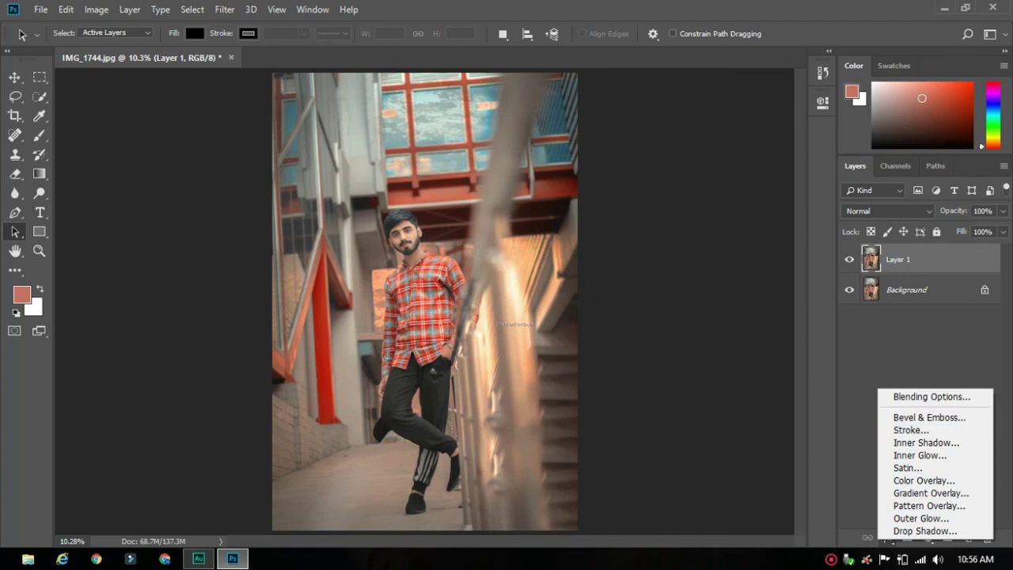
key(Escape)
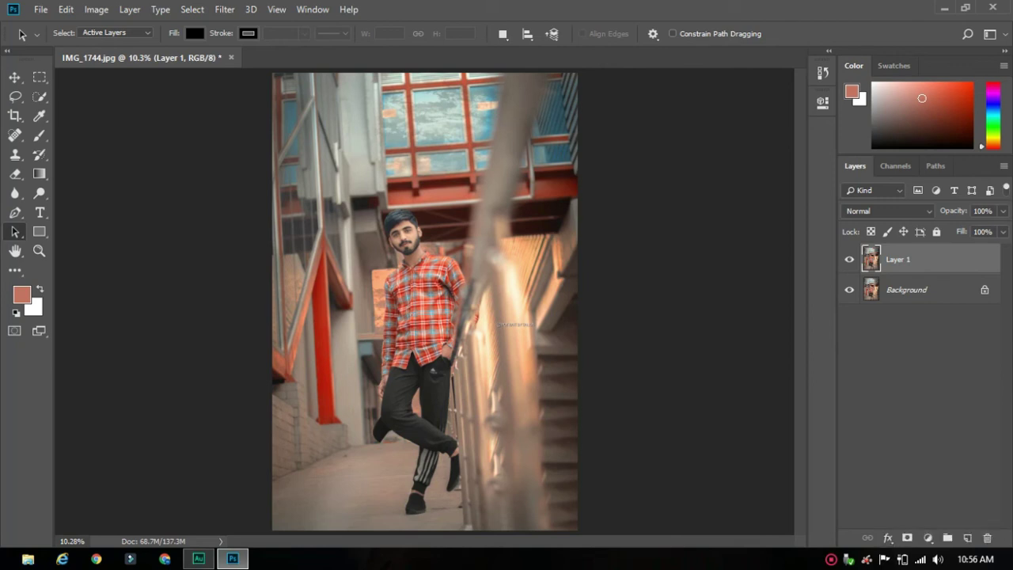
click(927, 537)
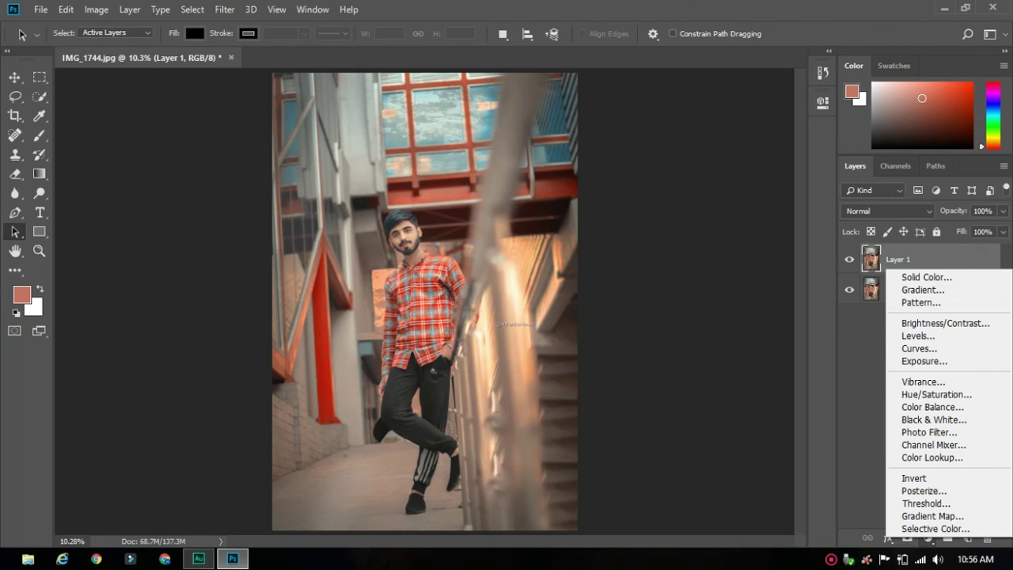
key(Escape)
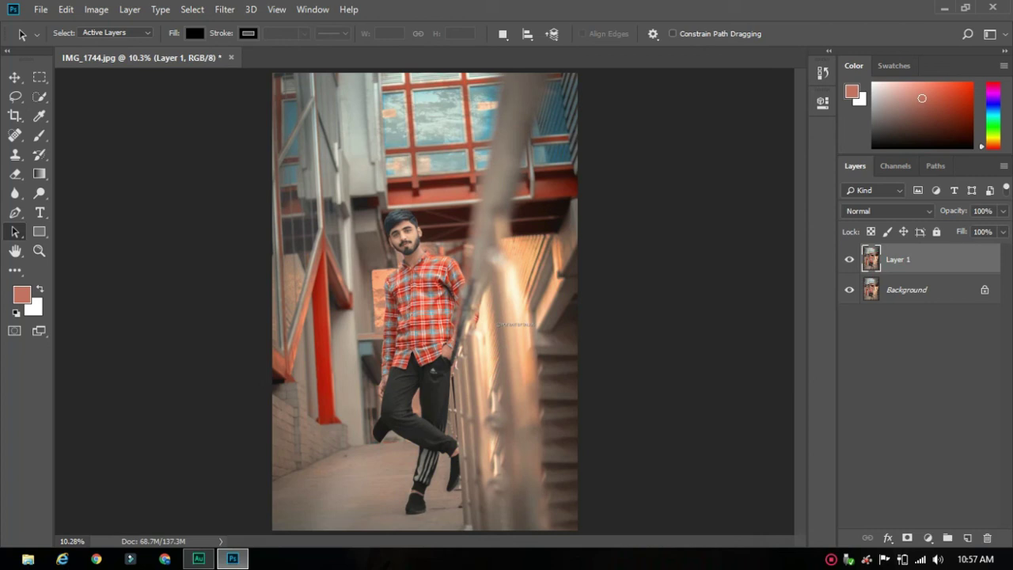
Switch to the Move tool and view the available file commands
key(v)
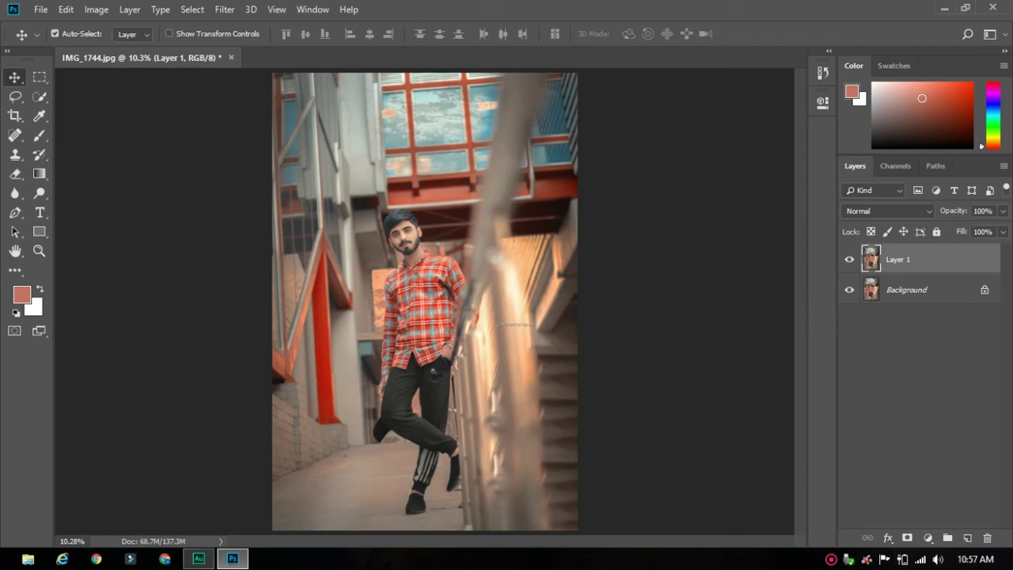
click(41, 10)
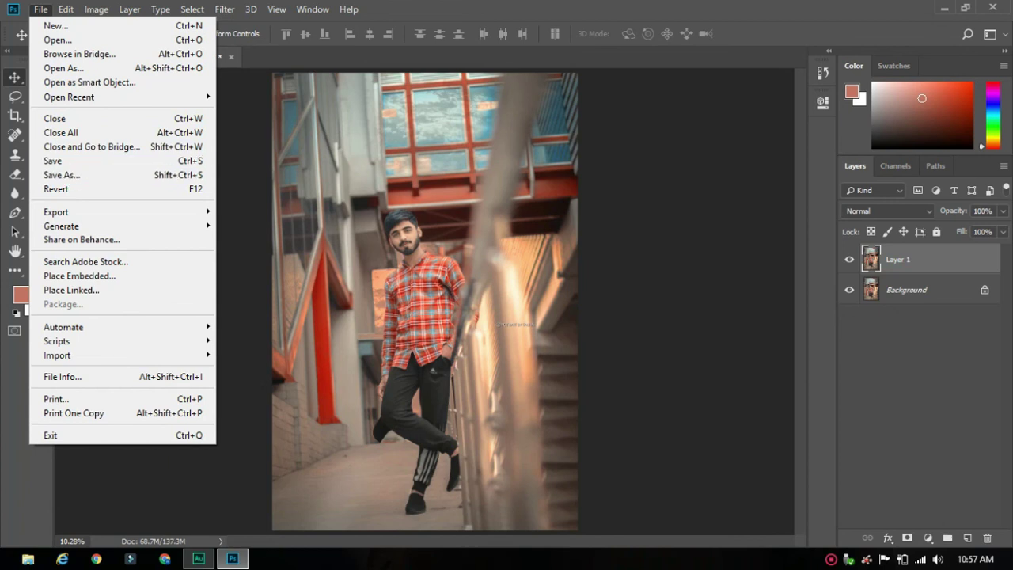
key(Escape)
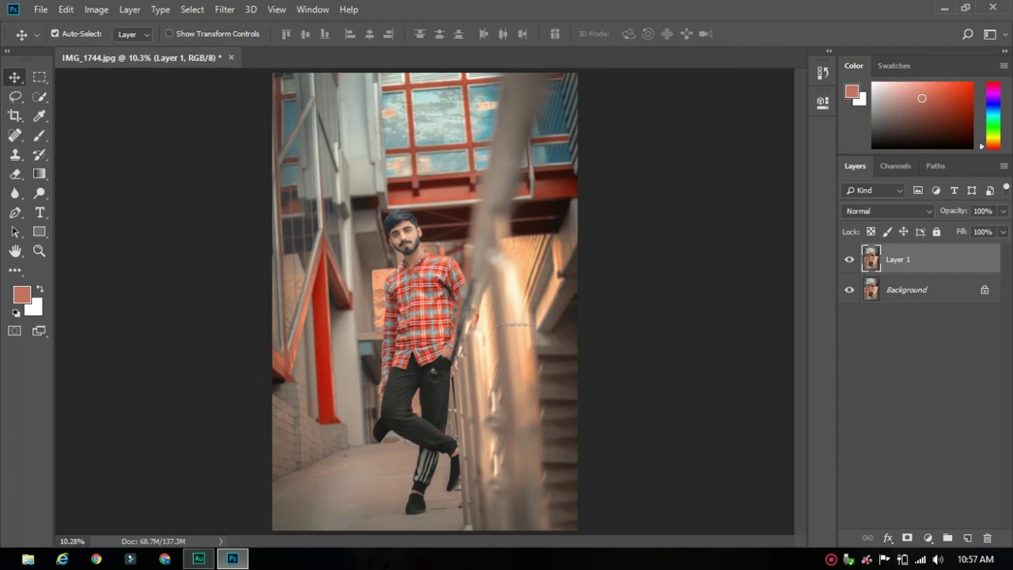
Flatten the image, merging Layer 1 into the Background
mouse_move(849, 260)
mouse_down()
mouse_move(849, 290)
mouse_move(849, 260)
mouse_up()
right_click(910, 260)
key(Escape)
right_click(910, 260)
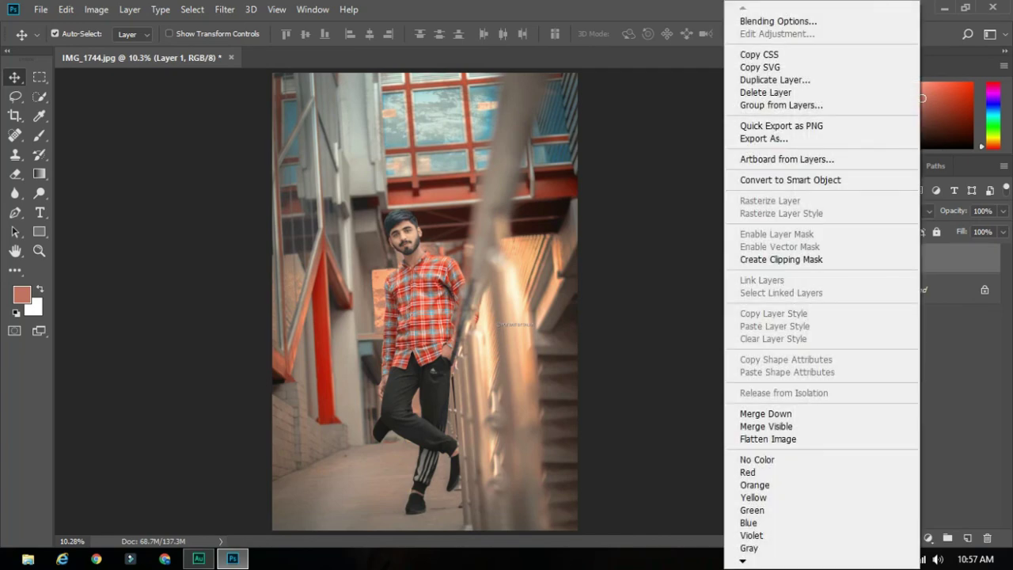
click(792, 438)
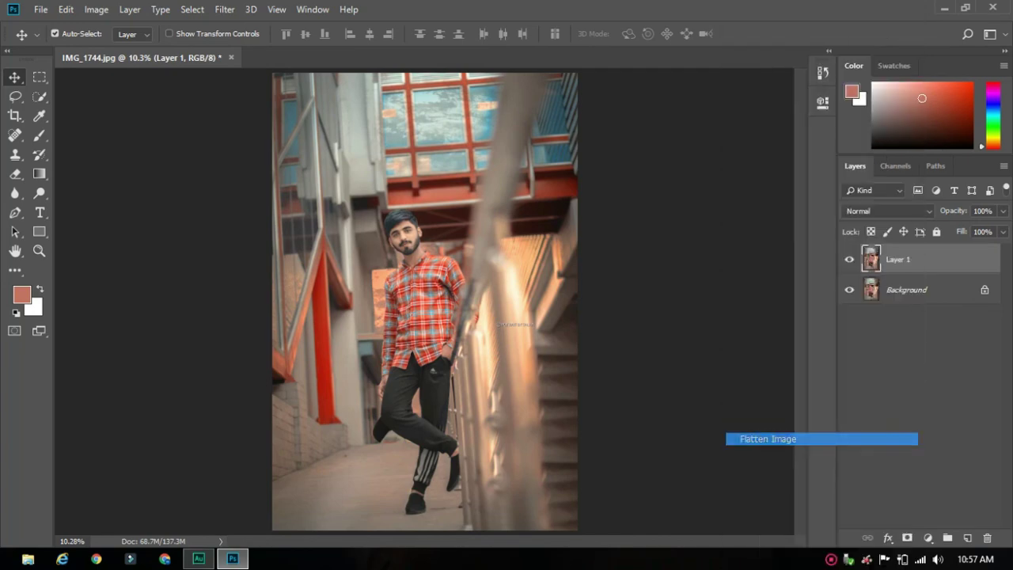
View the Save As command for the flattened image without running it
click(40, 10)
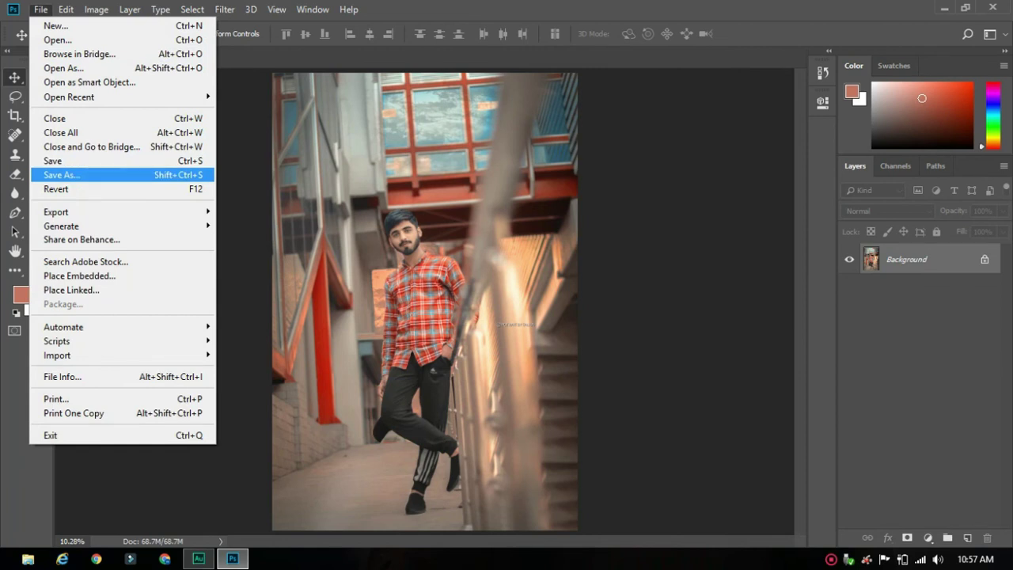
click(246, 186)
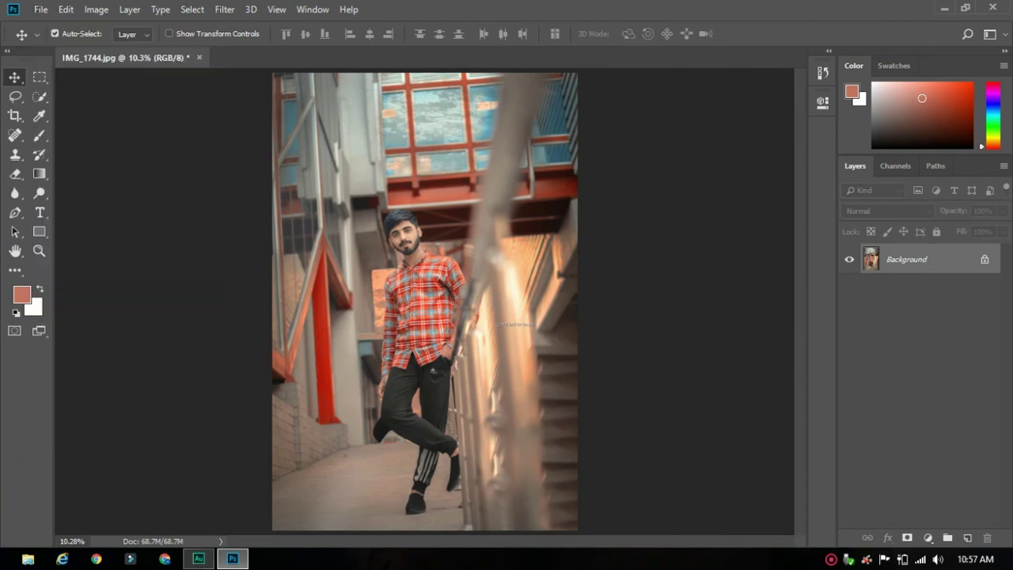